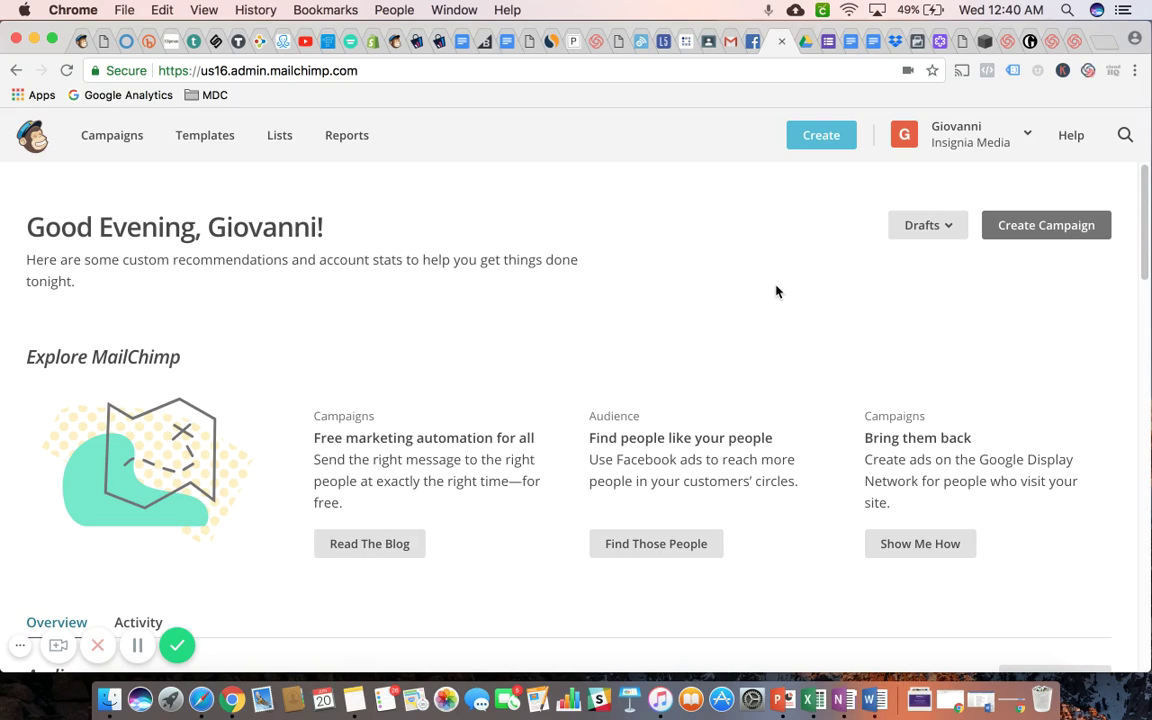
Step: Start a new email campaign and switch to the Automated email types
click(1046, 228)
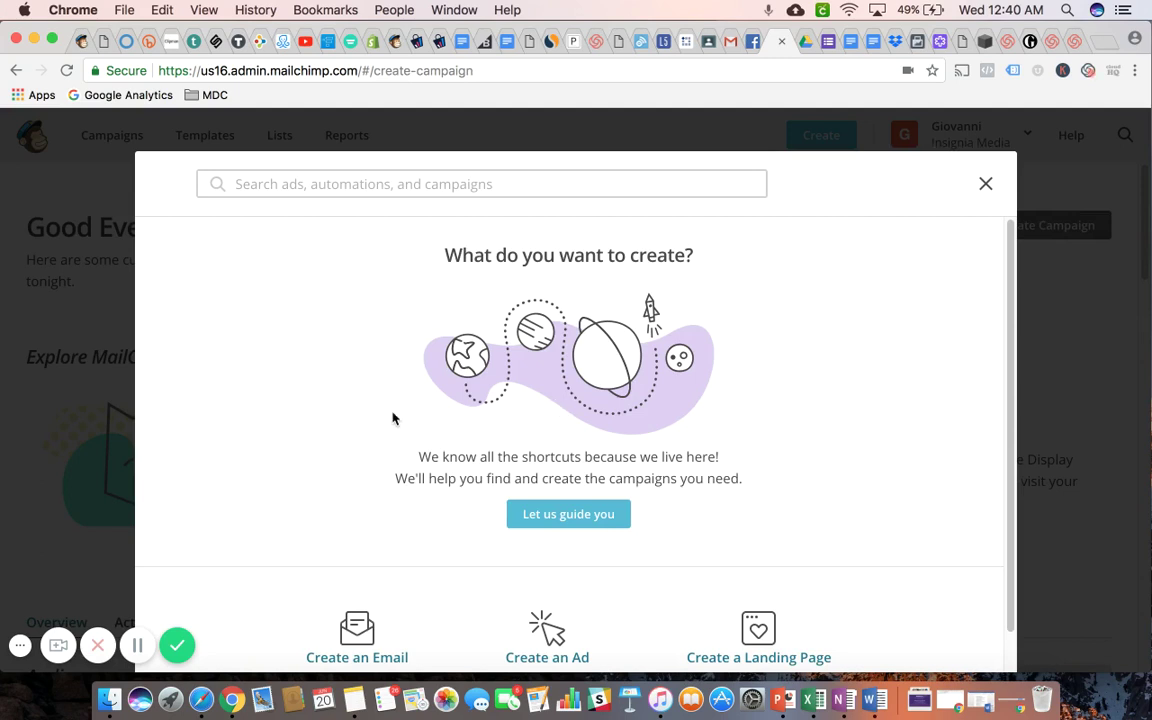
scroll(393, 417, down, 1)
click(333, 621)
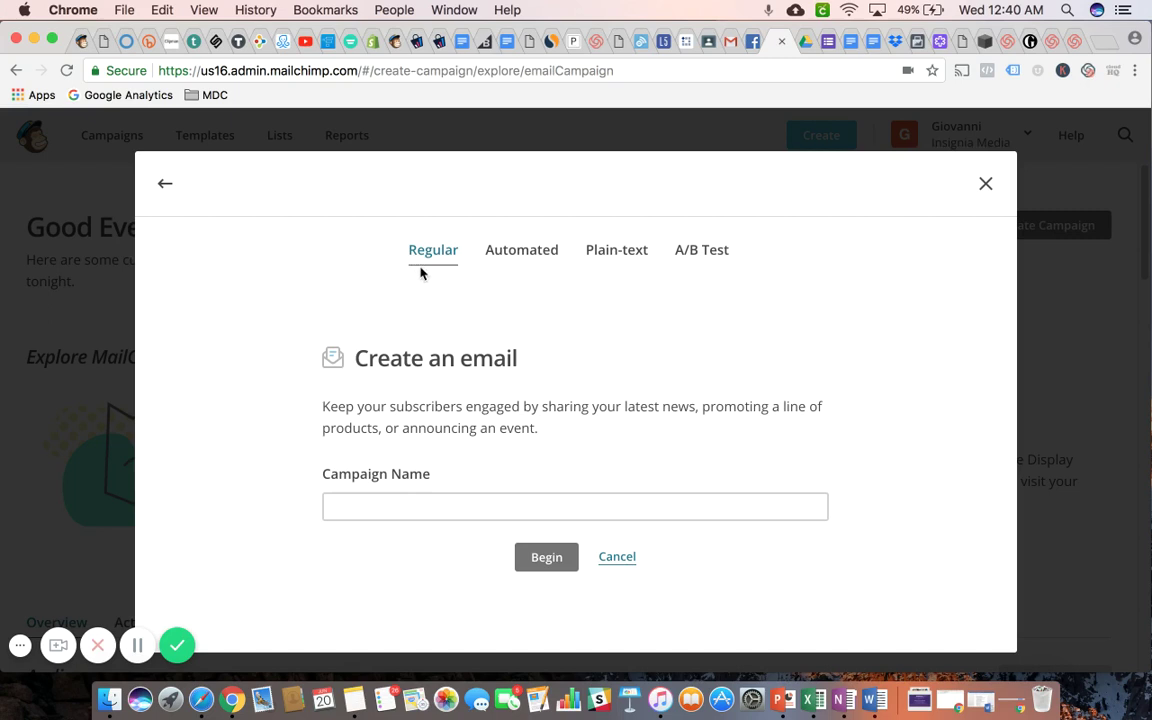
click(517, 253)
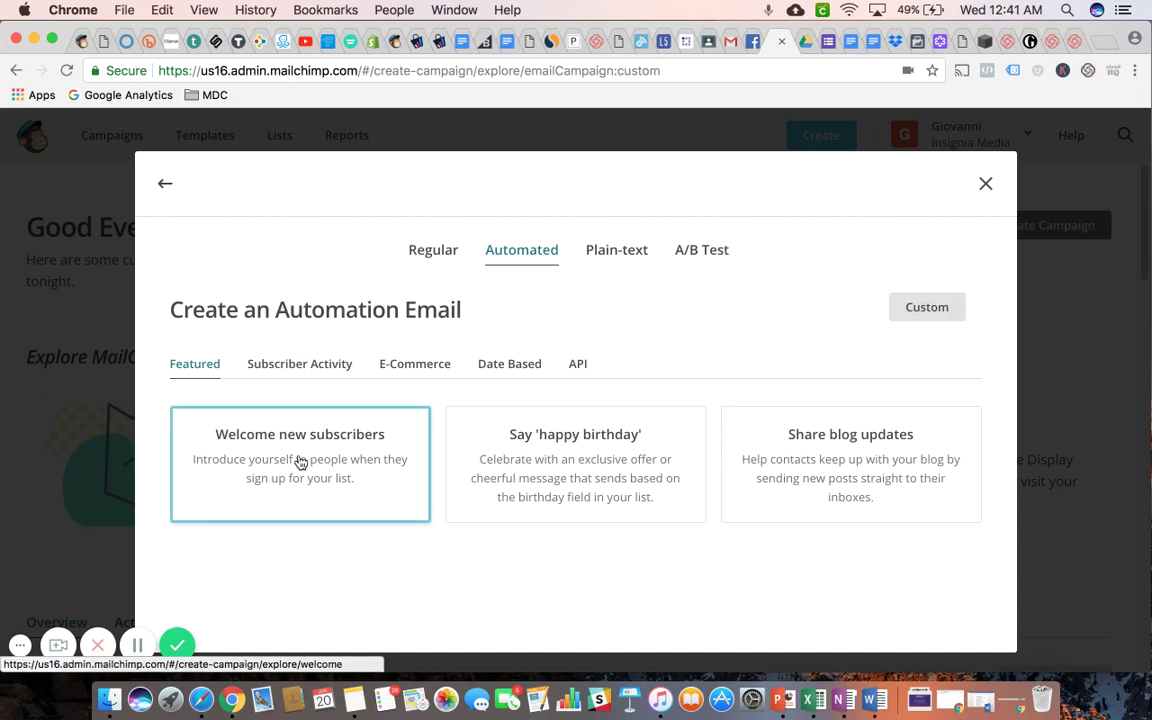
Step: Choose the 'Welcome new subscribers' automation from the Featured templates
click(300, 462)
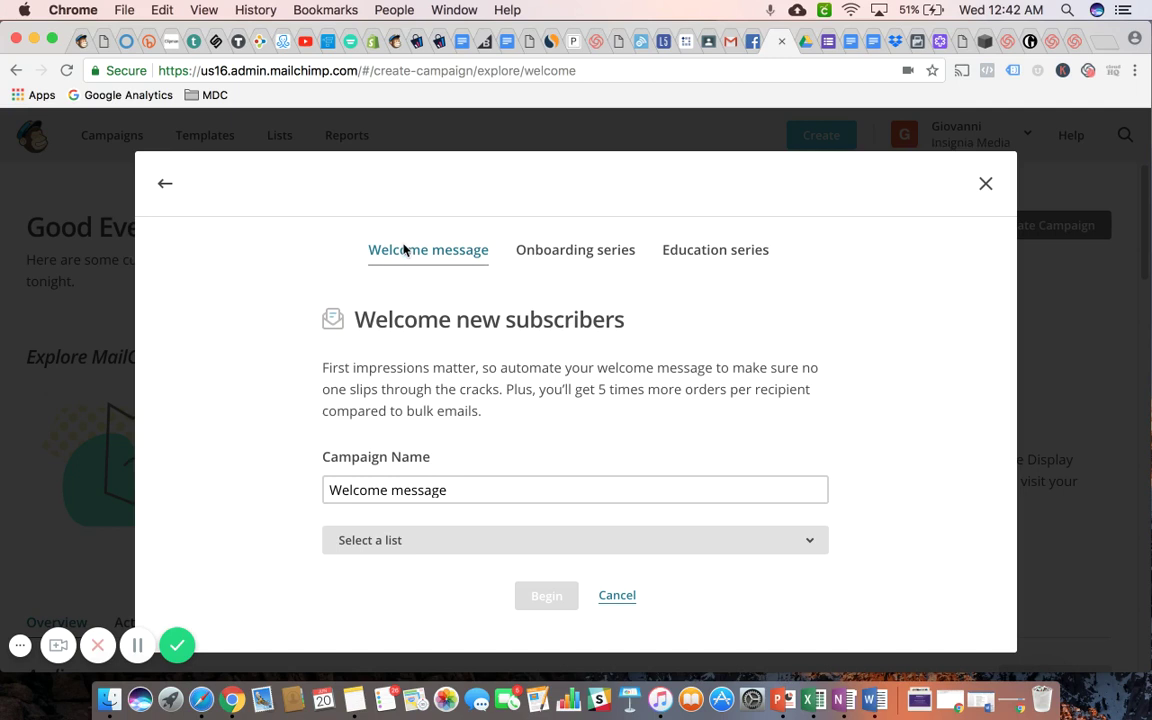
Step: Rename the campaign from 'Welcome message' to 'Welcome Sequence'
click(461, 488)
triple_click(461, 488)
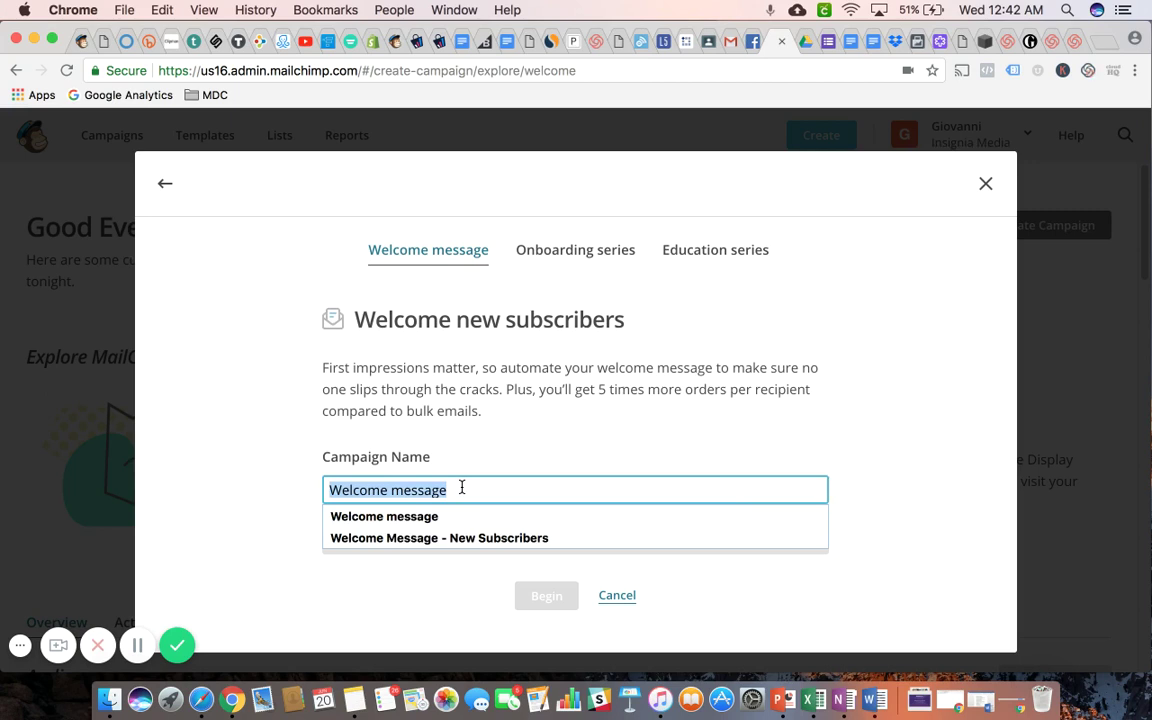
click(461, 488)
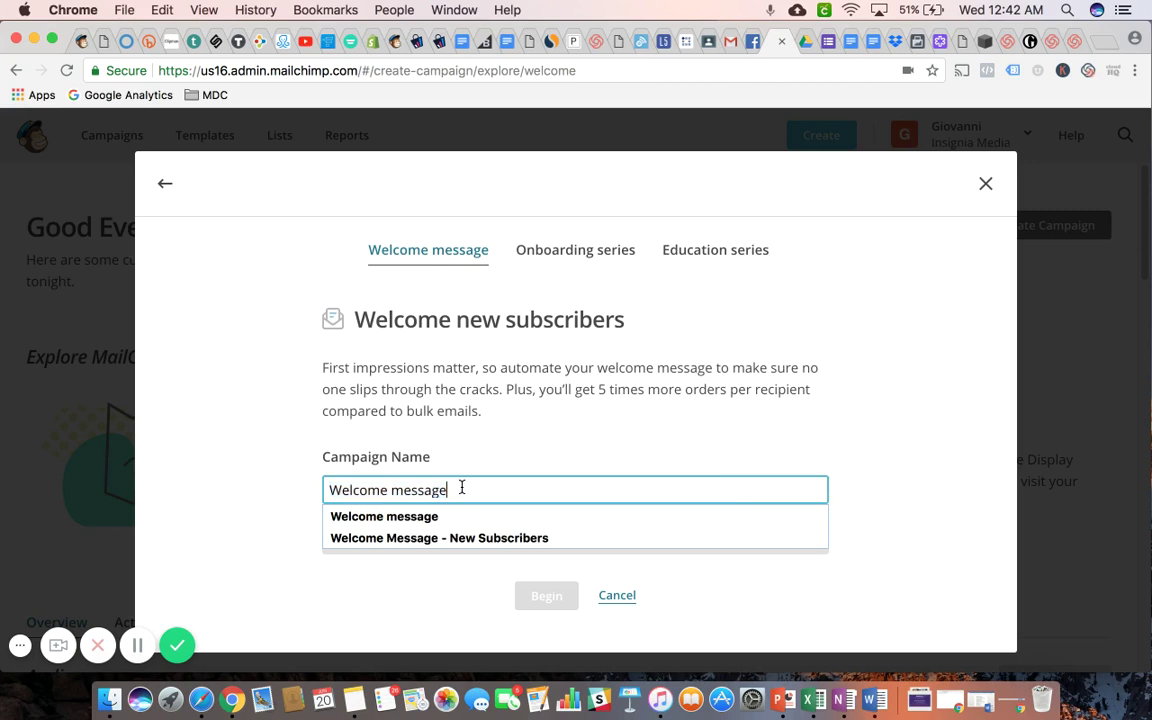
key(BackSpace)
key(BackSpace)
key(BackSpace)
key(BackSpace)
key(BackSpace)
key(BackSpace)
key(BackSpace)
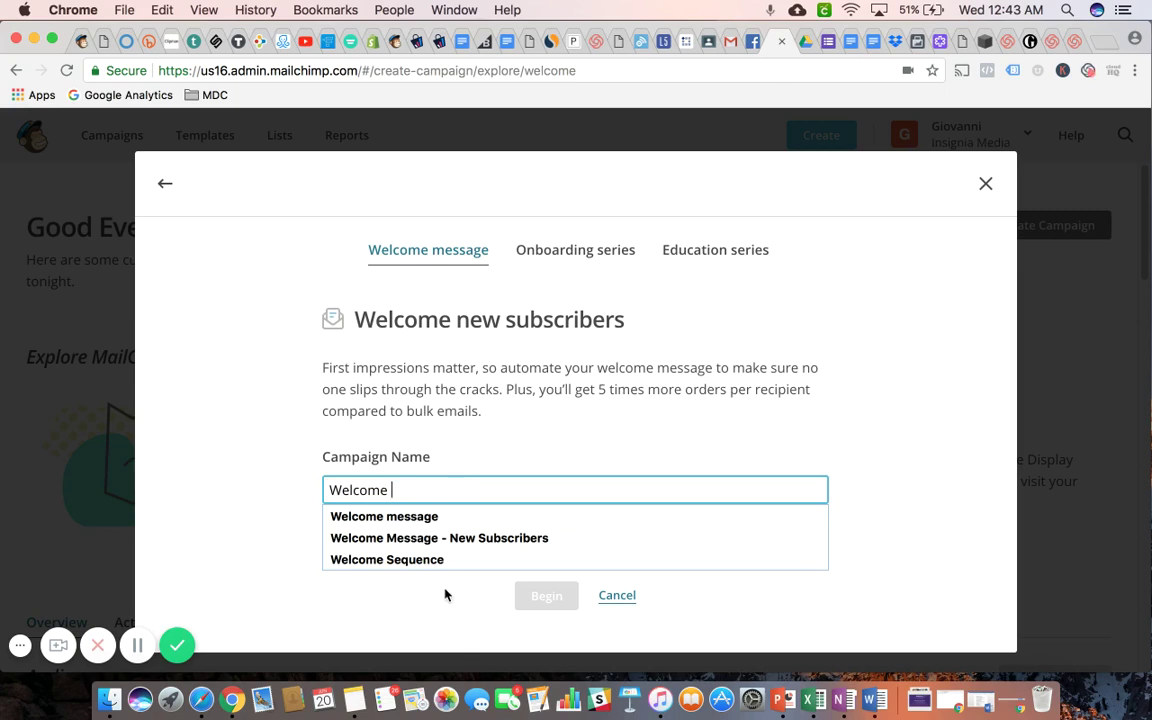
click(423, 560)
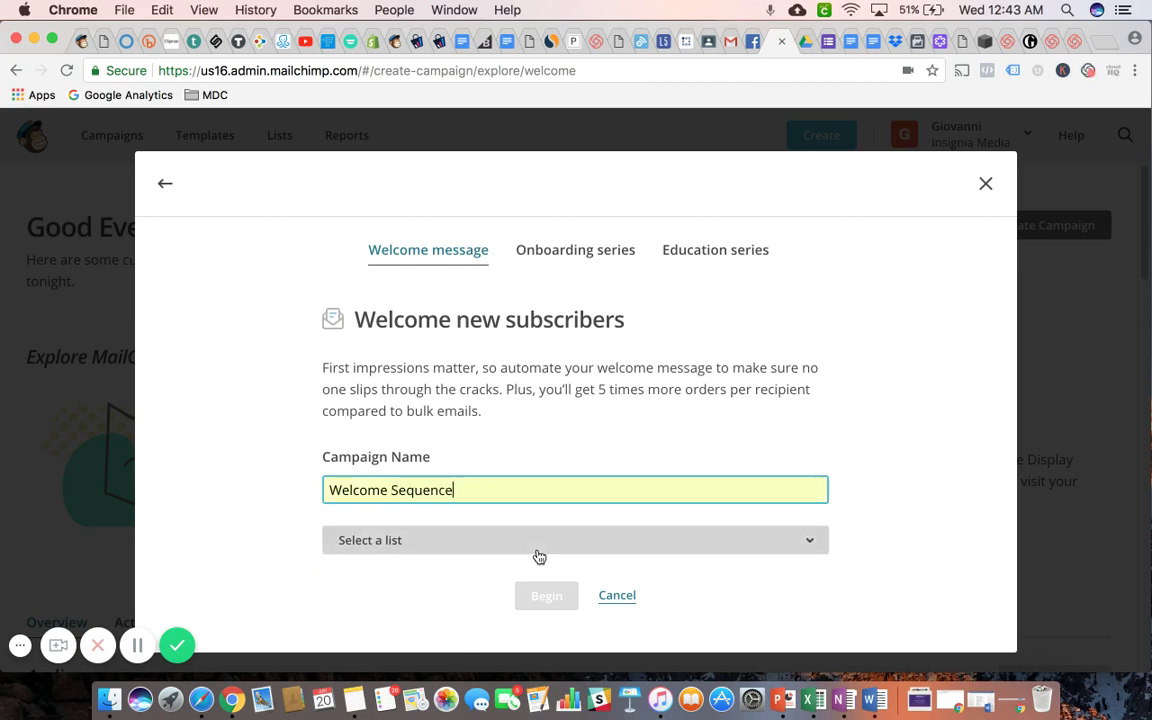
Step: Send the automation to the BizHack Class list and begin building the workflow
click(811, 542)
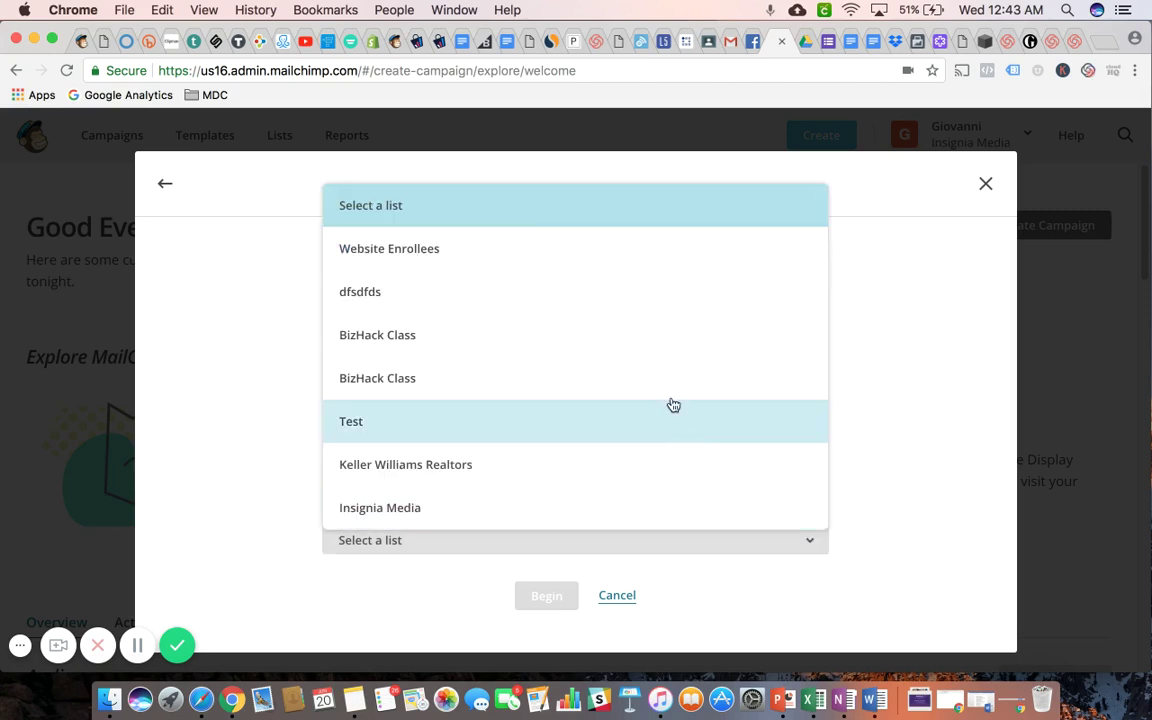
click(628, 337)
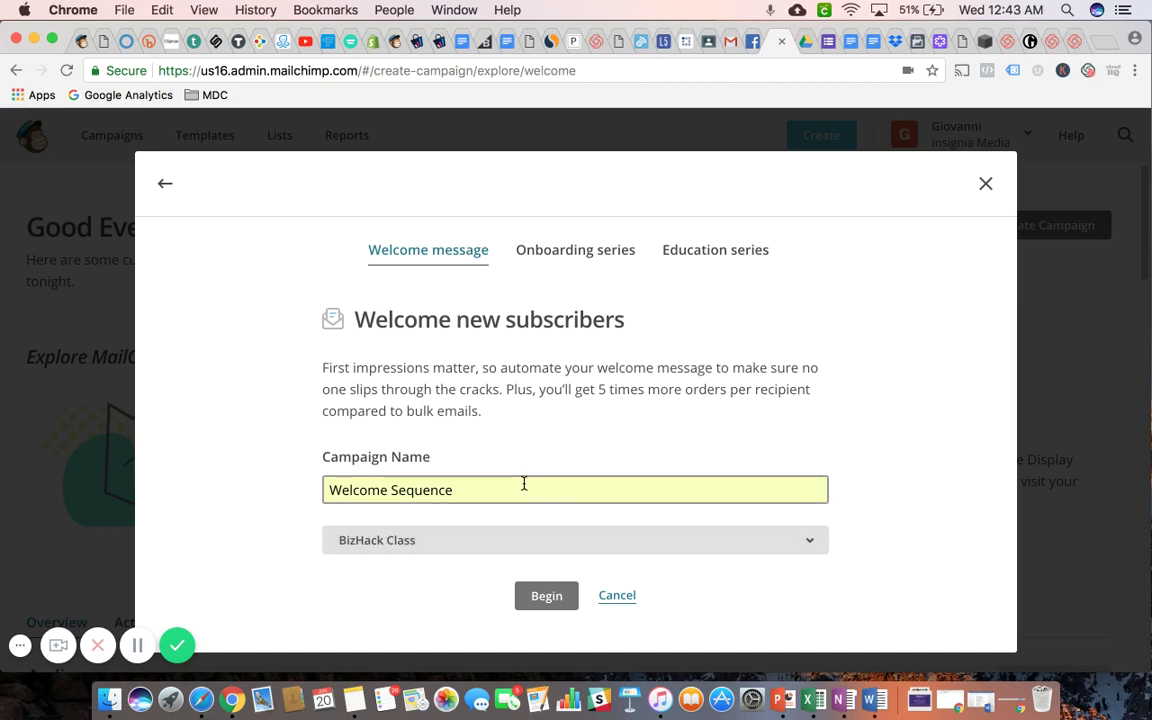
click(546, 598)
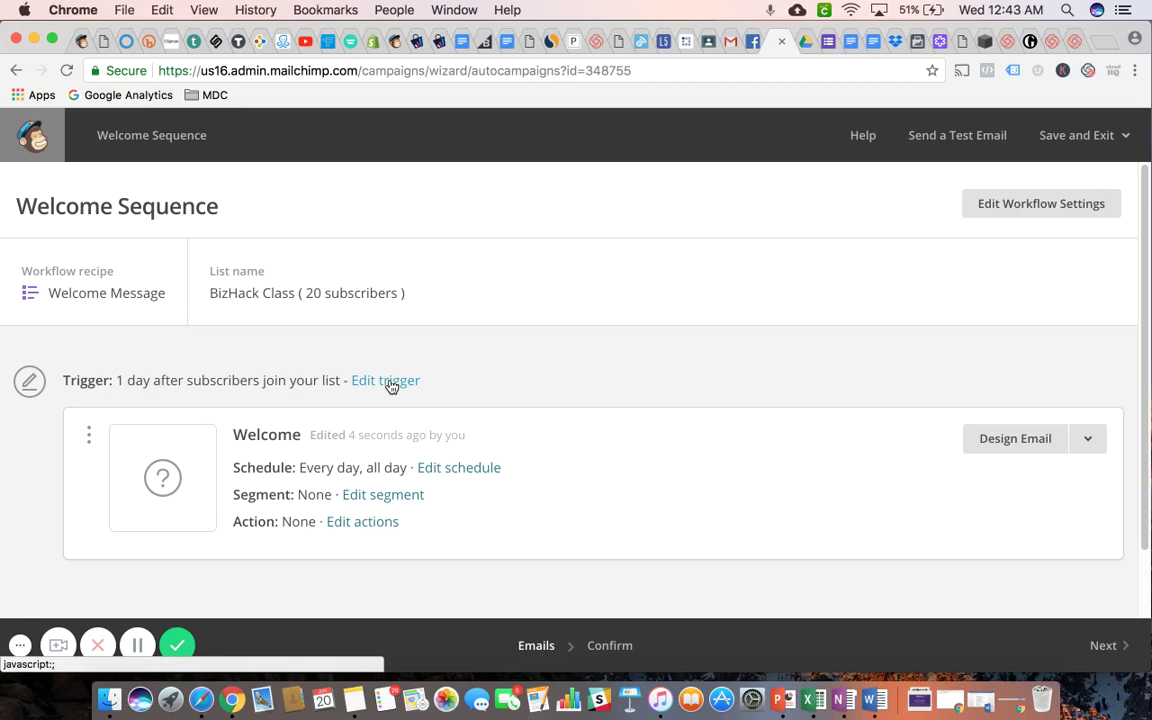
Step: Change the Welcome email's trigger delay from 1 day to immediately after subscribers join
click(391, 384)
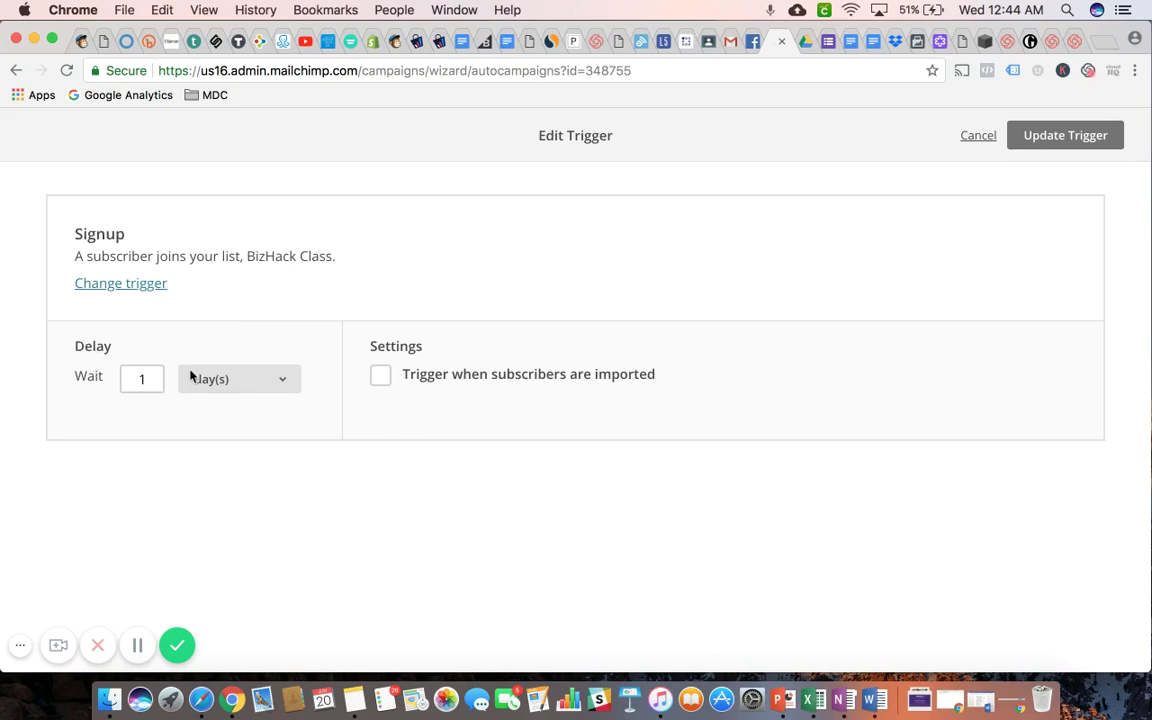
click(278, 387)
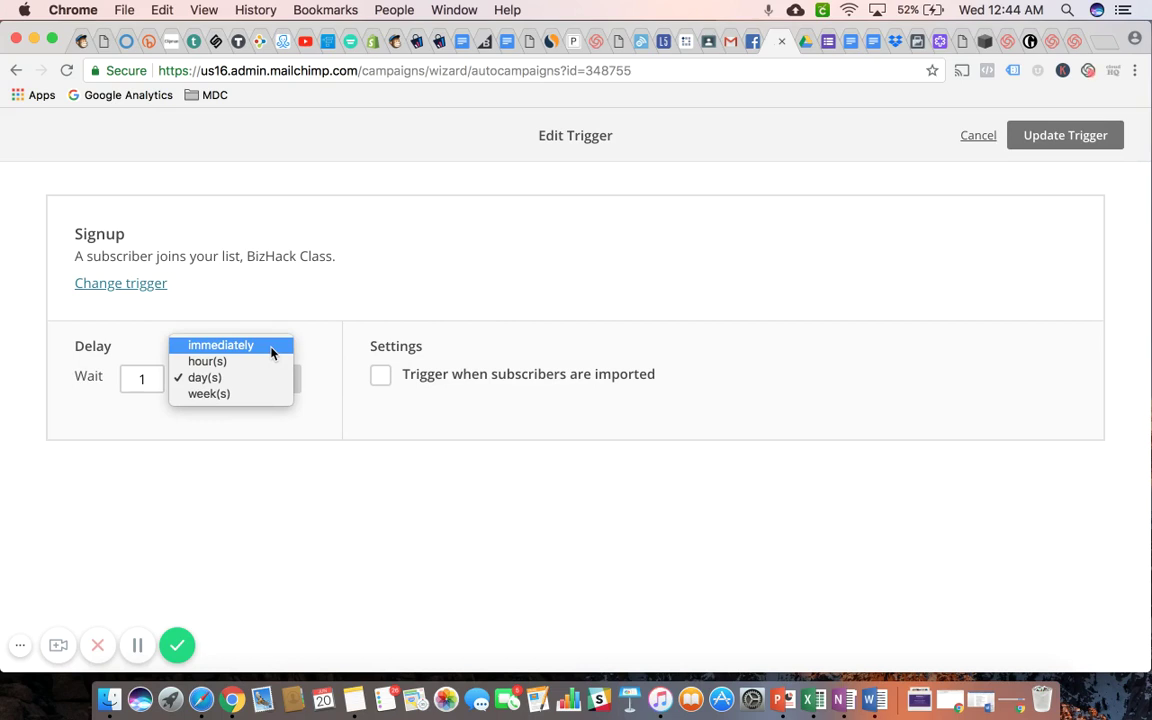
click(271, 346)
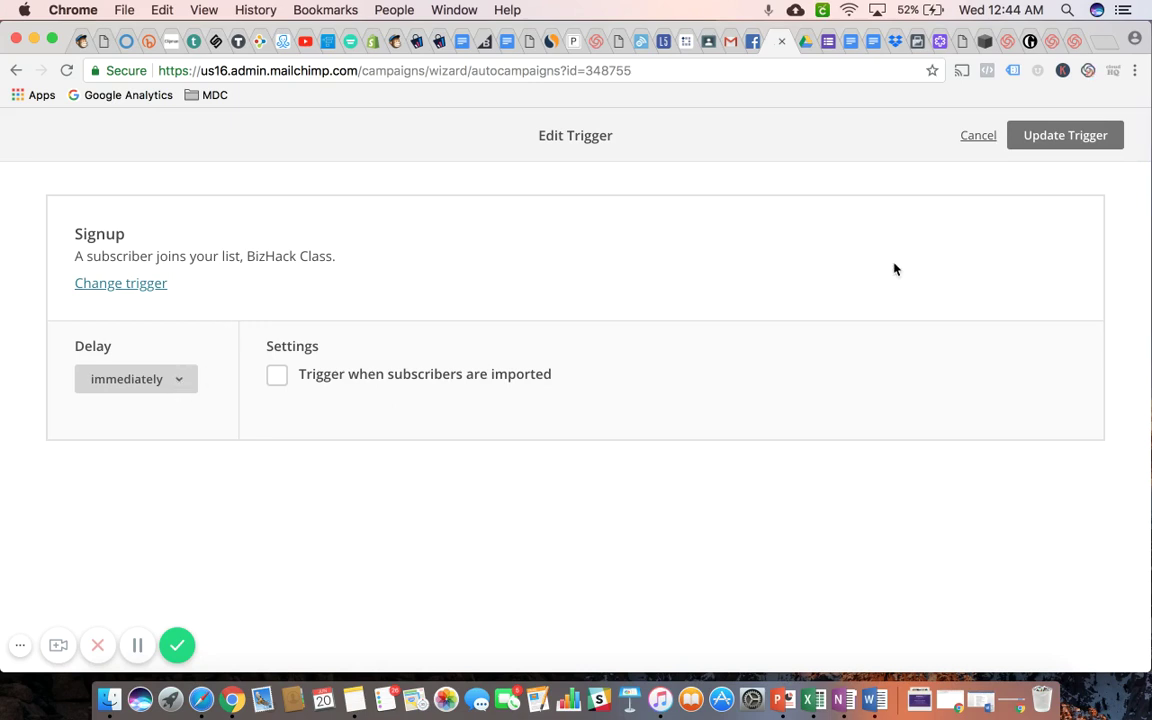
click(1061, 137)
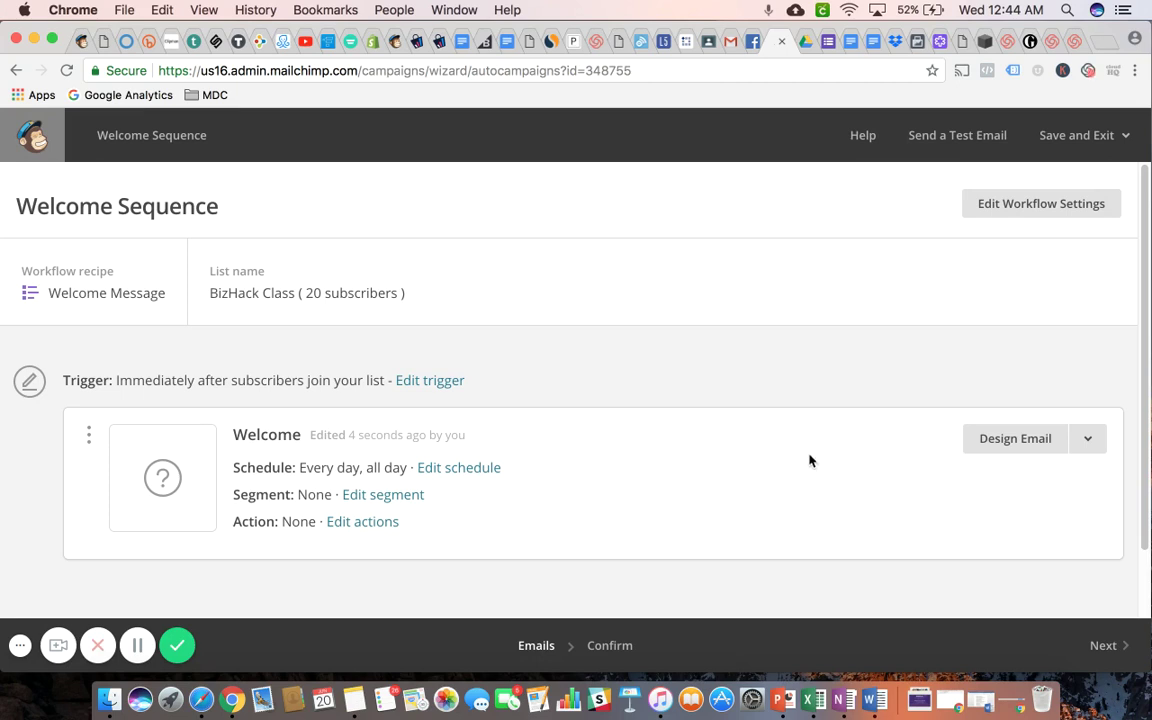
click(1000, 441)
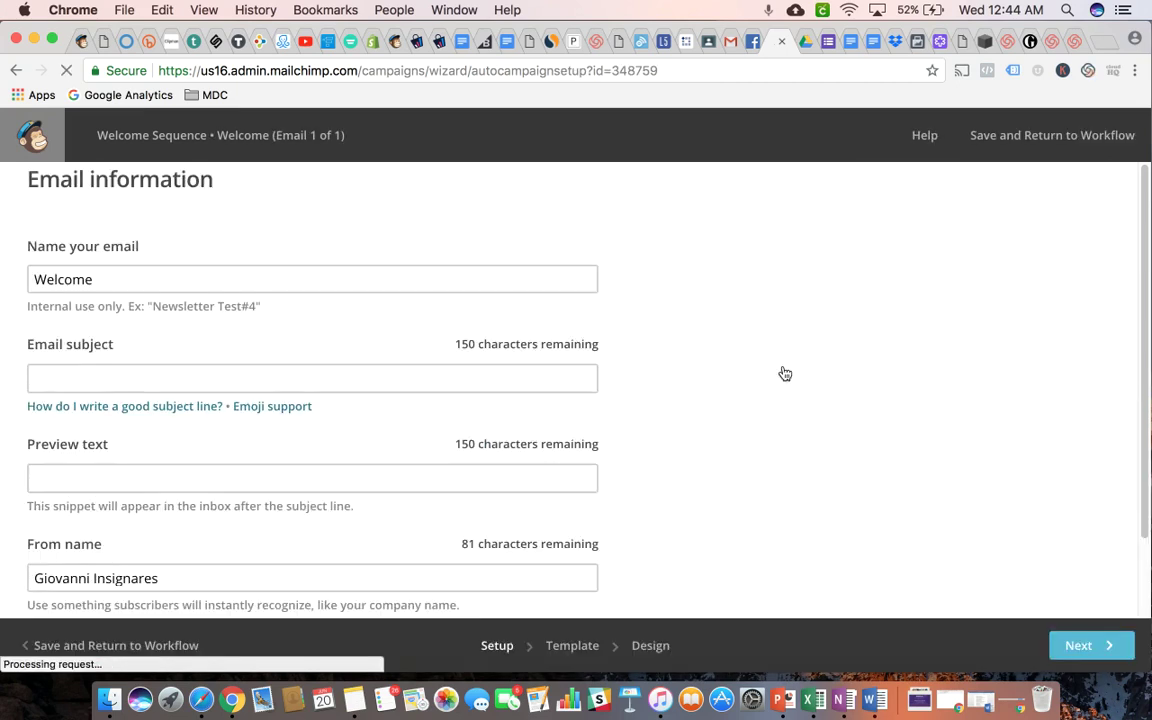
scroll(769, 352, down, 2)
scroll(769, 352, up, 2)
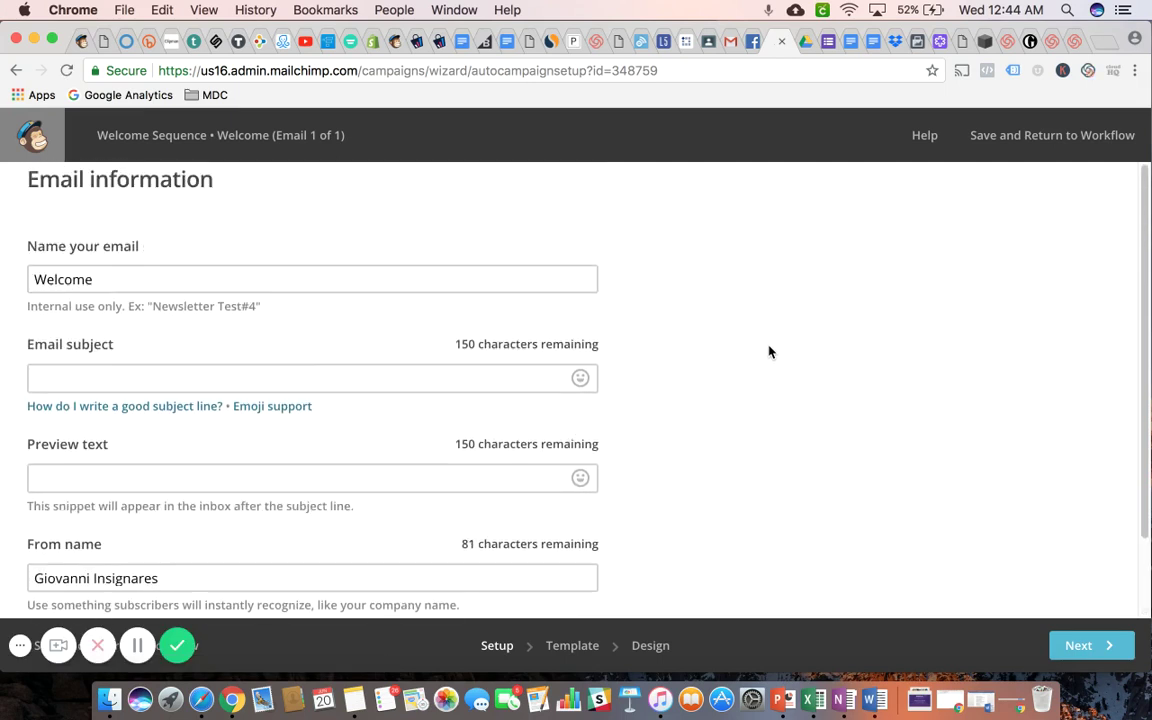
click(18, 72)
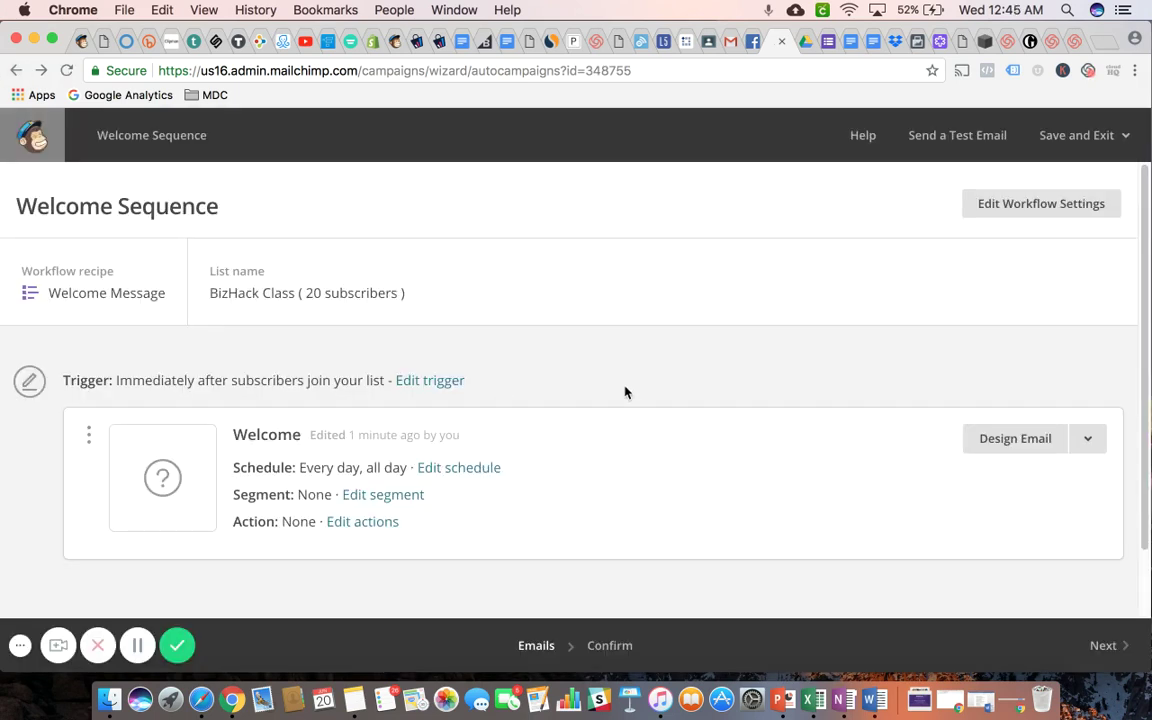
Step: Add Automation Email #2 to the sequence, sent 1 day after the previous email
scroll(625, 392, down, 2)
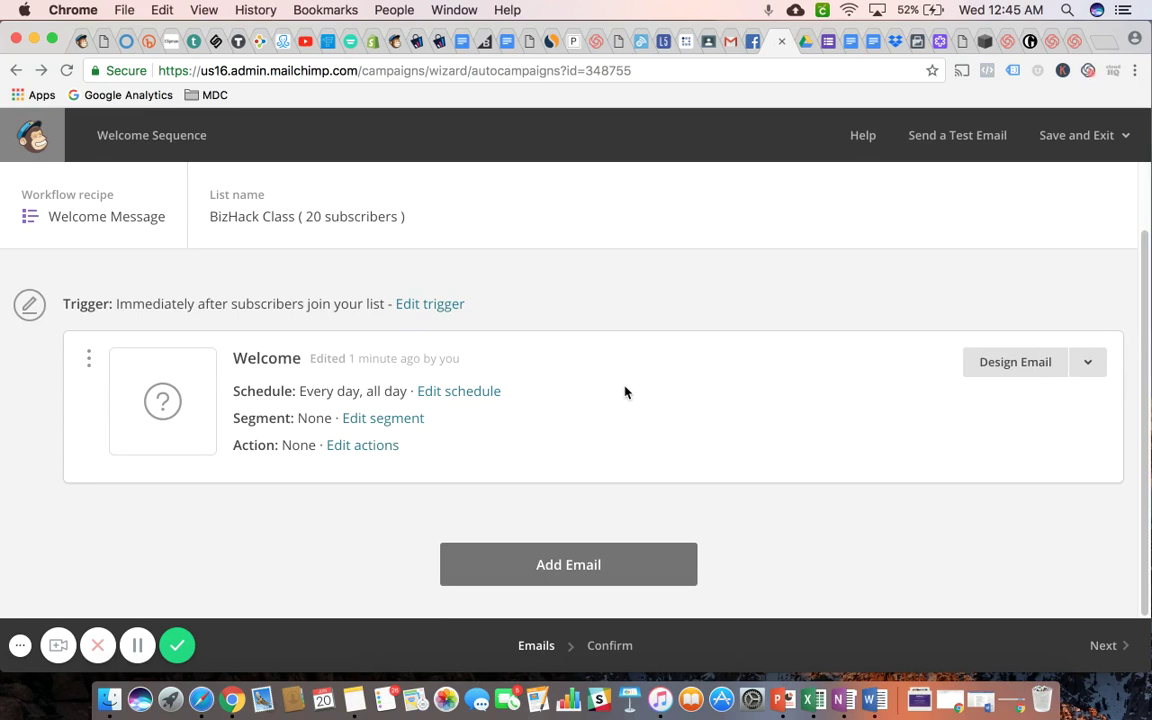
click(558, 565)
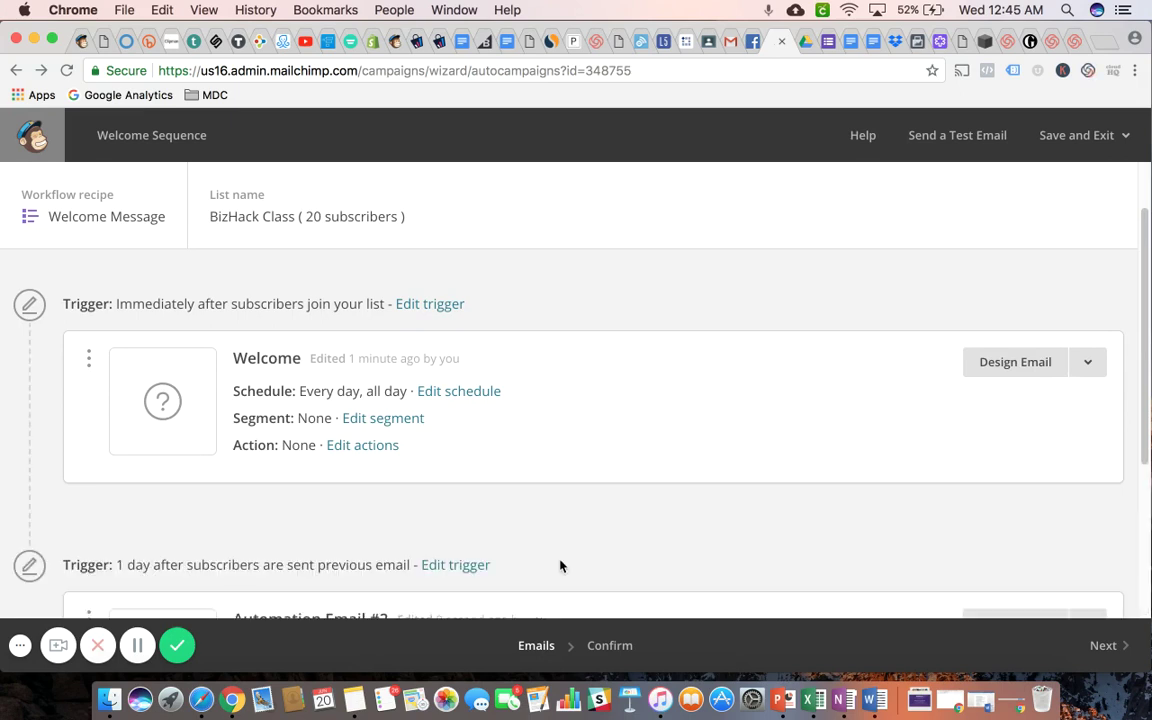
scroll(594, 404, down, 3)
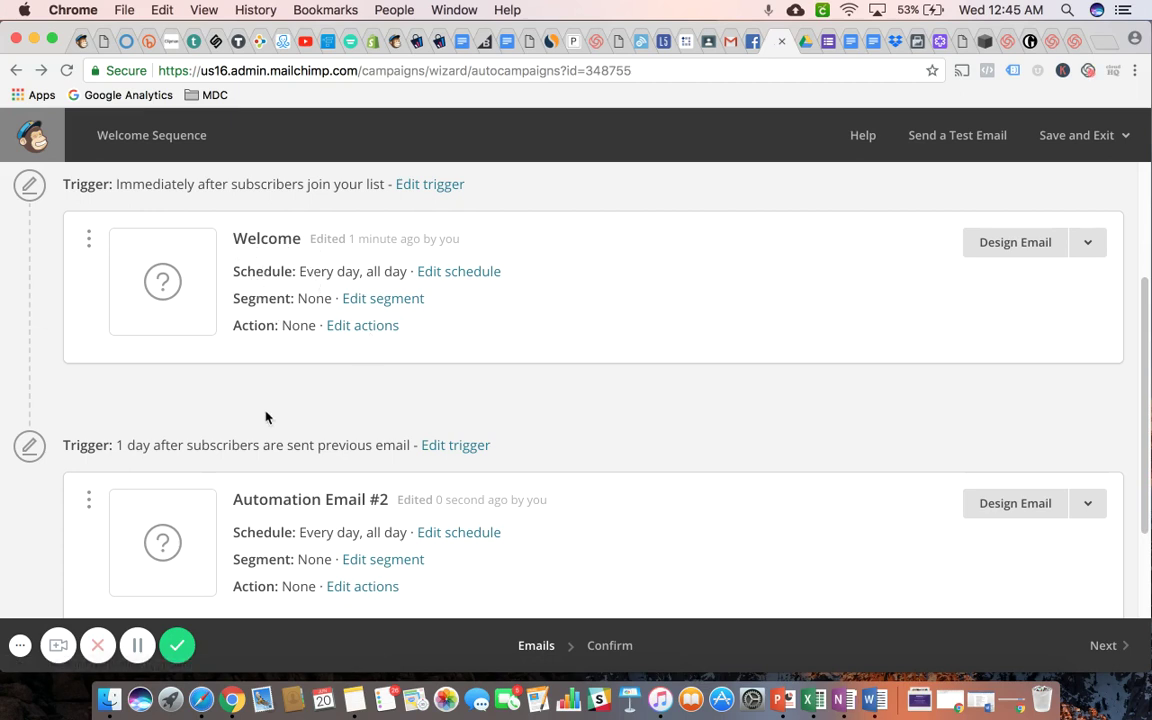
Step: Edit the second email's trigger and browse other trigger types, such as Previous email sent
click(450, 454)
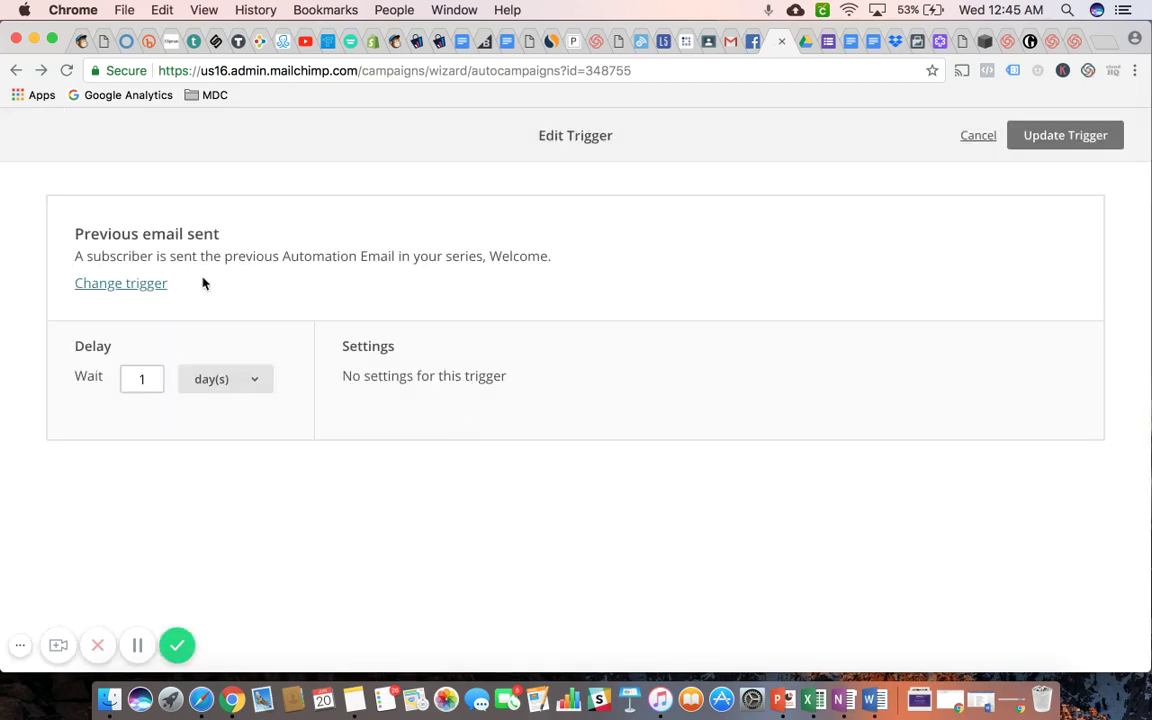
click(142, 288)
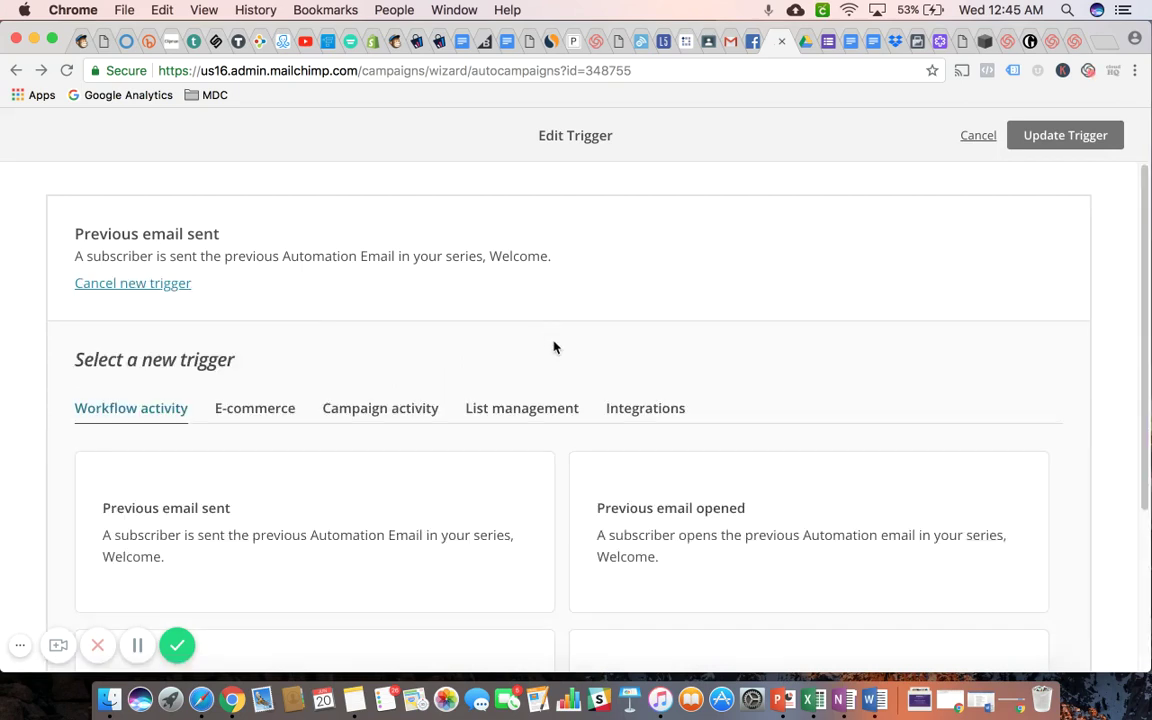
scroll(555, 347, down, 3)
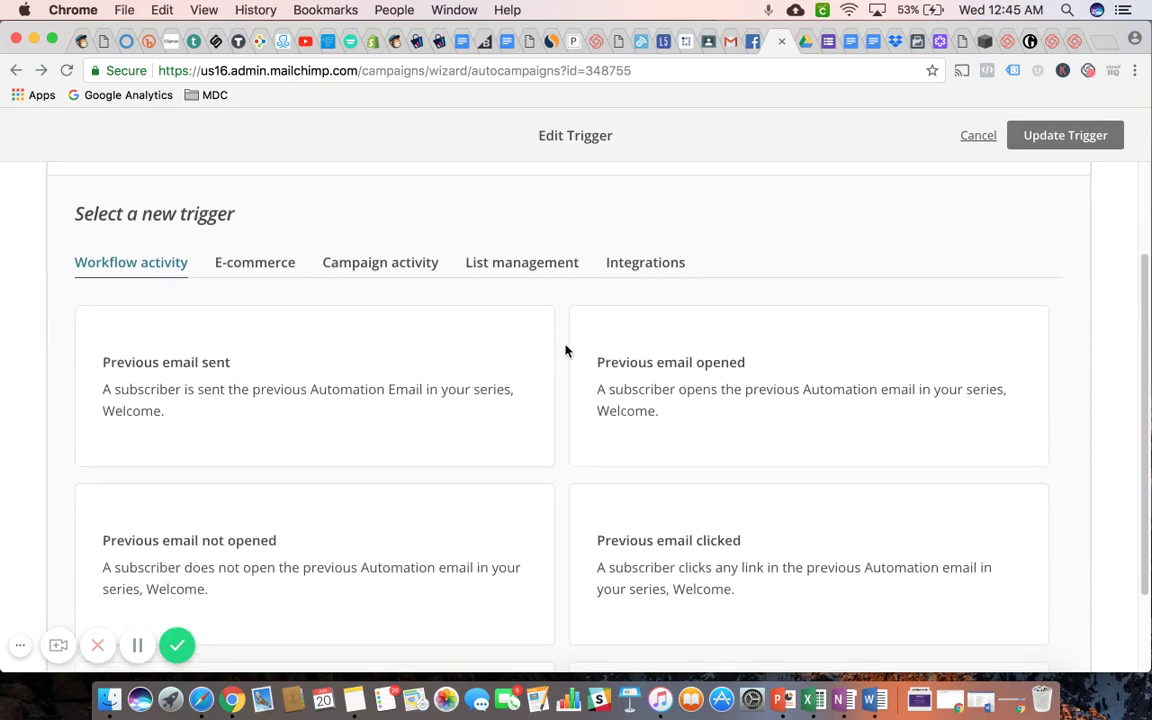
scroll(565, 350, down, 2)
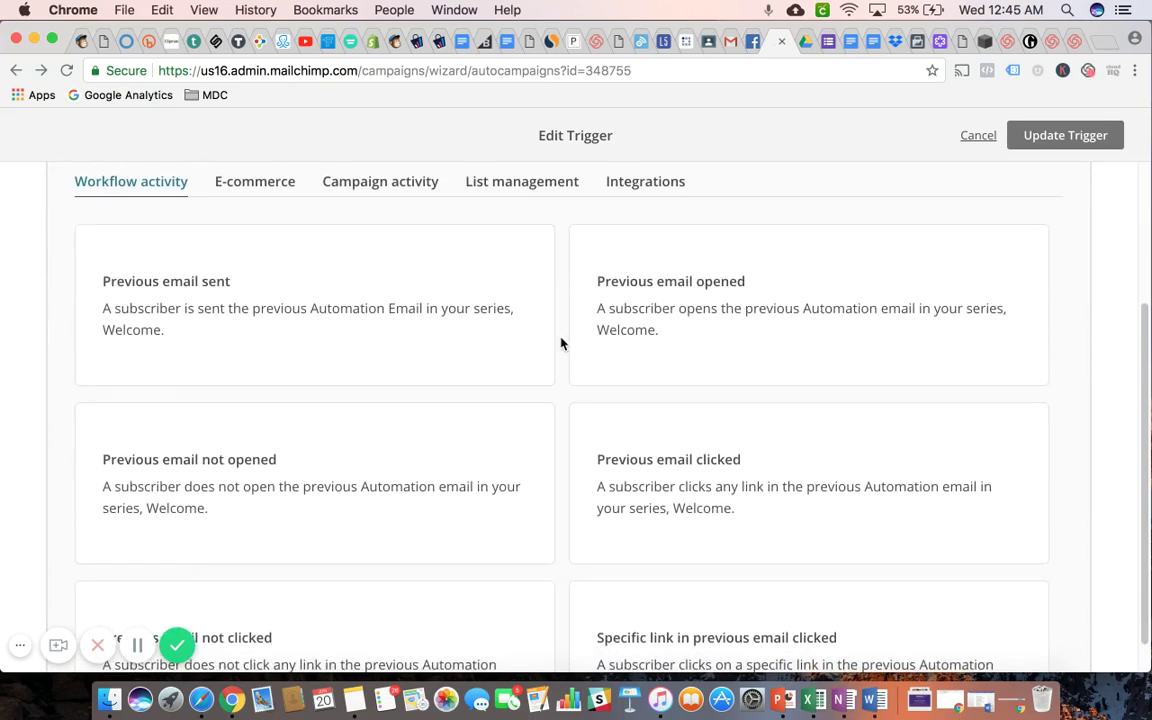
scroll(561, 345, down, 3)
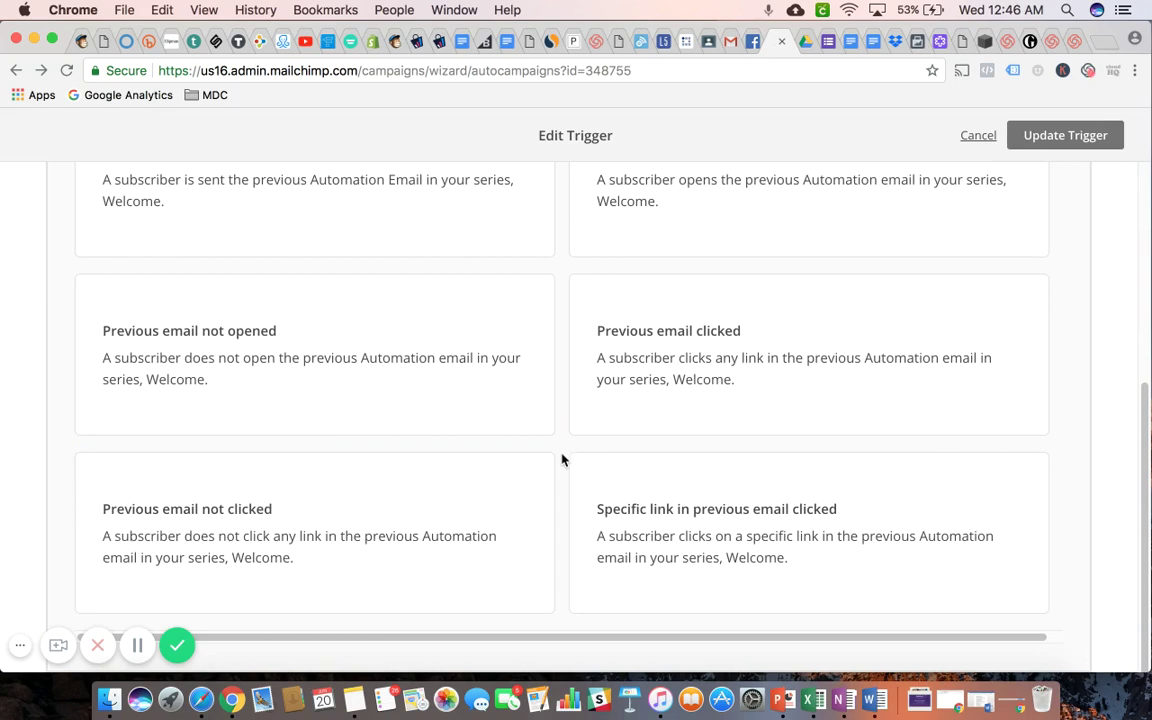
scroll(562, 459, up, 4)
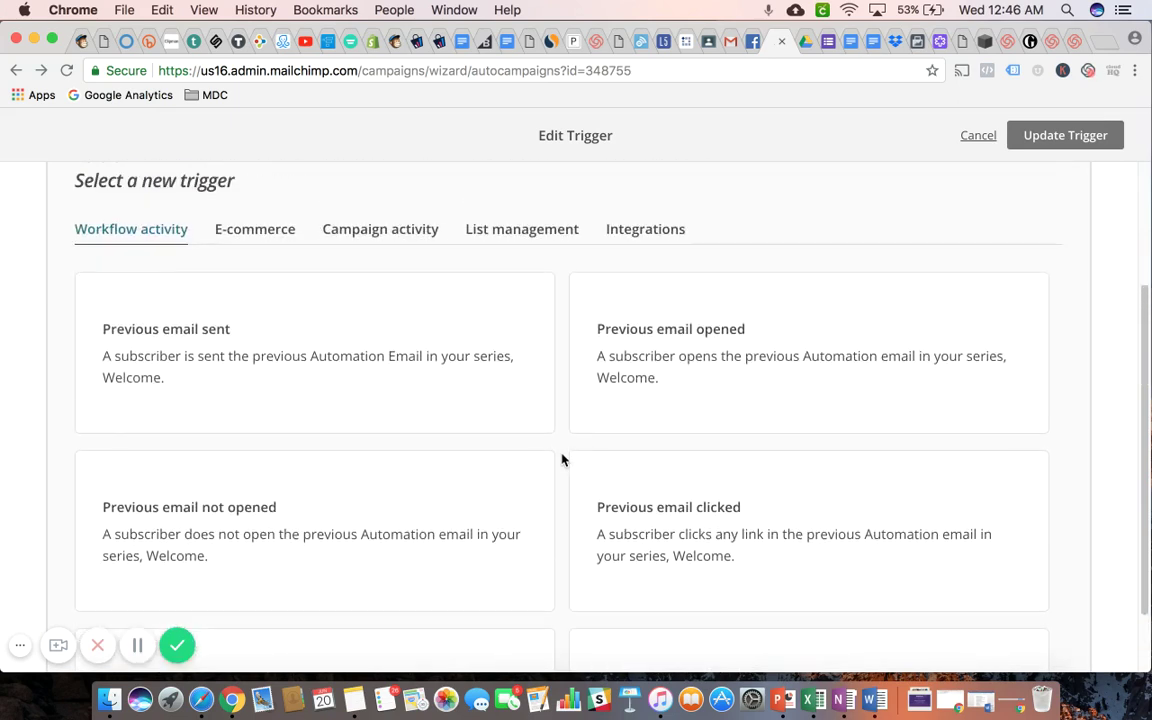
scroll(562, 459, up, 3)
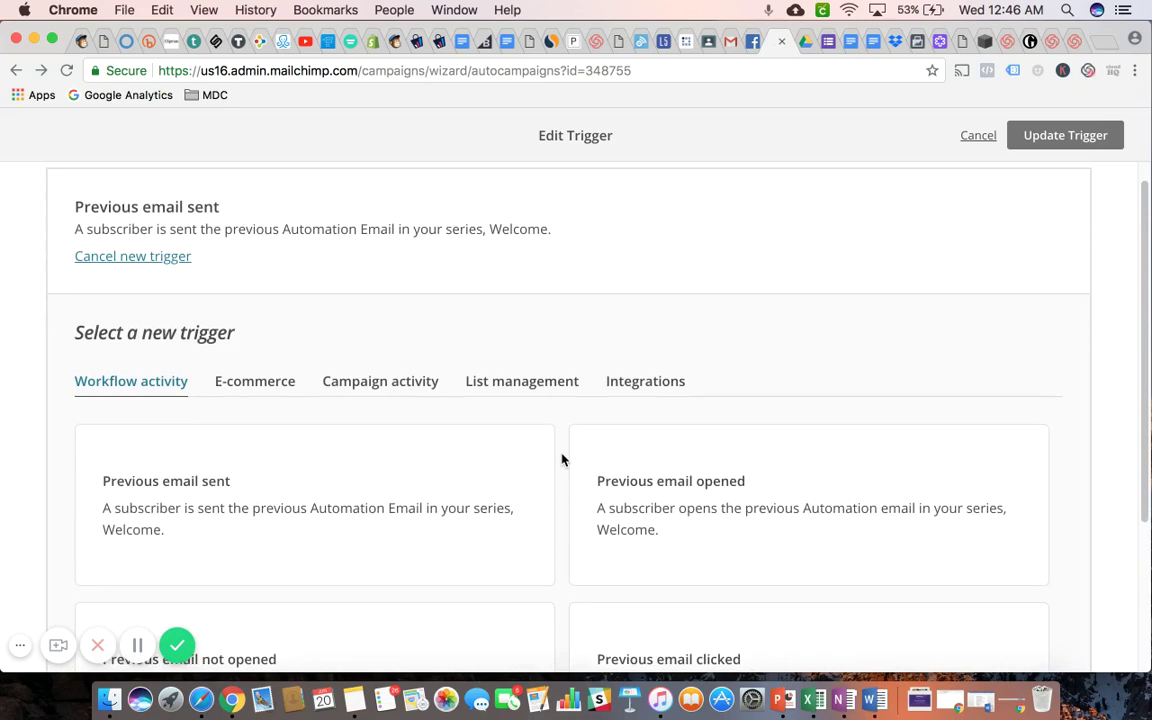
scroll(562, 459, up, 1)
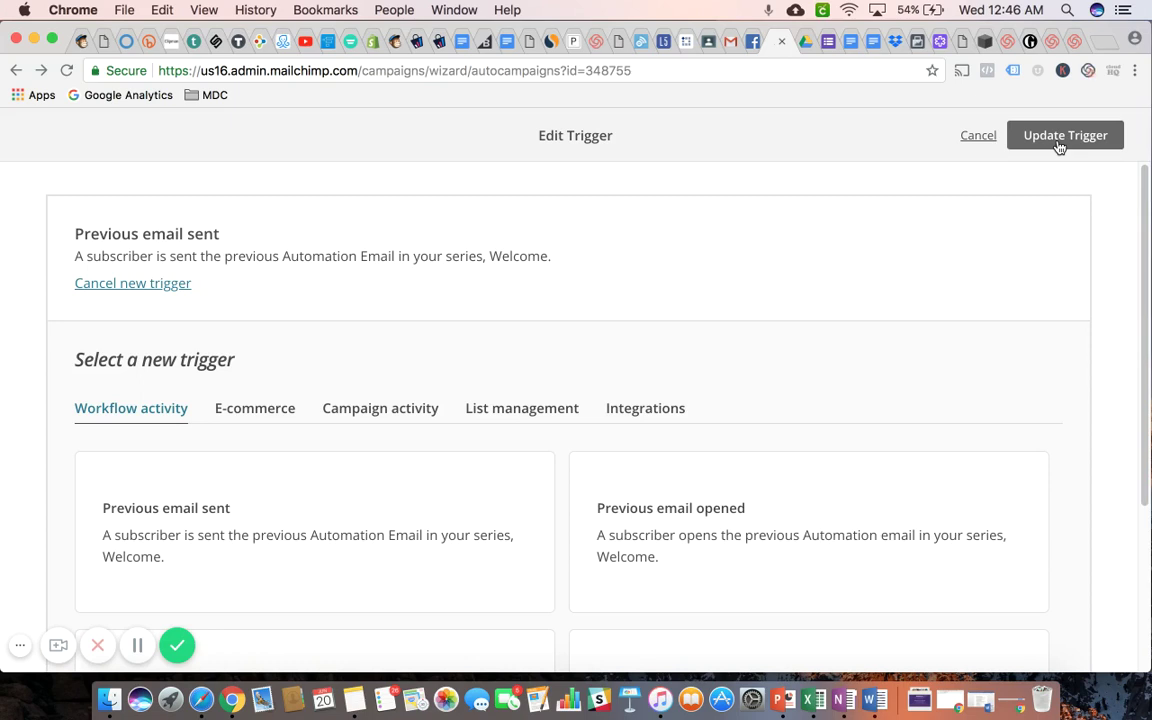
Step: Apply the new trigger to Email #2 and set its schedule to send at a specific time
click(1059, 140)
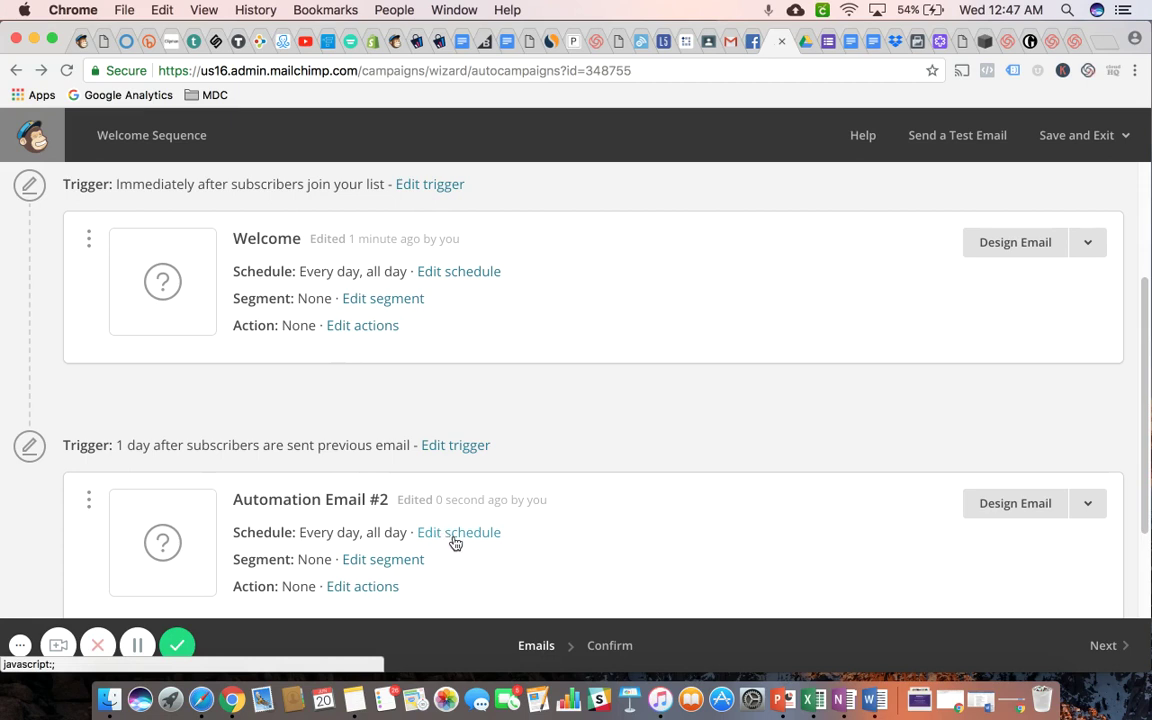
scroll(573, 500, down, 2)
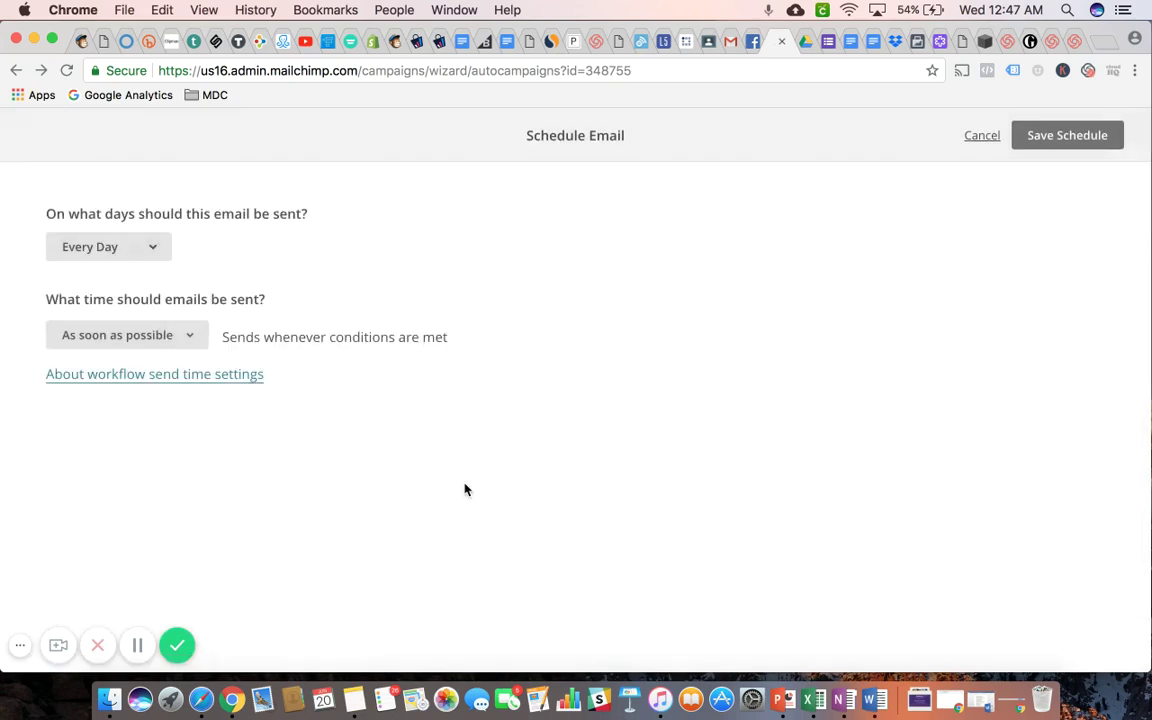
click(192, 334)
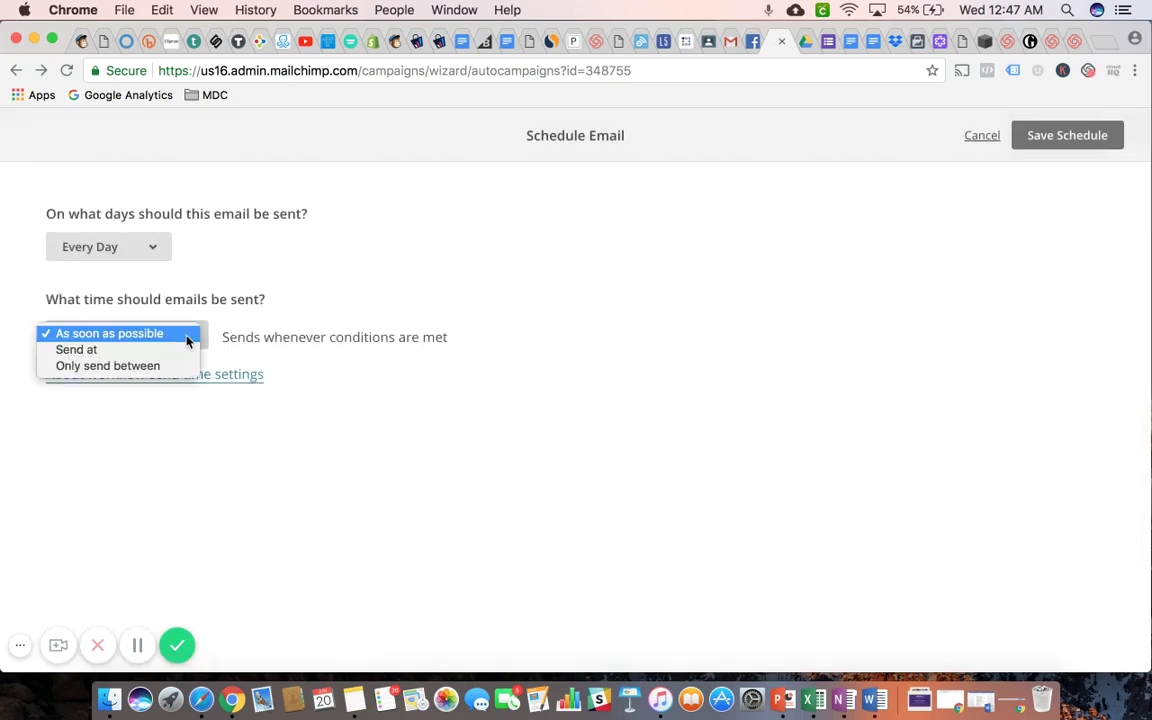
click(180, 350)
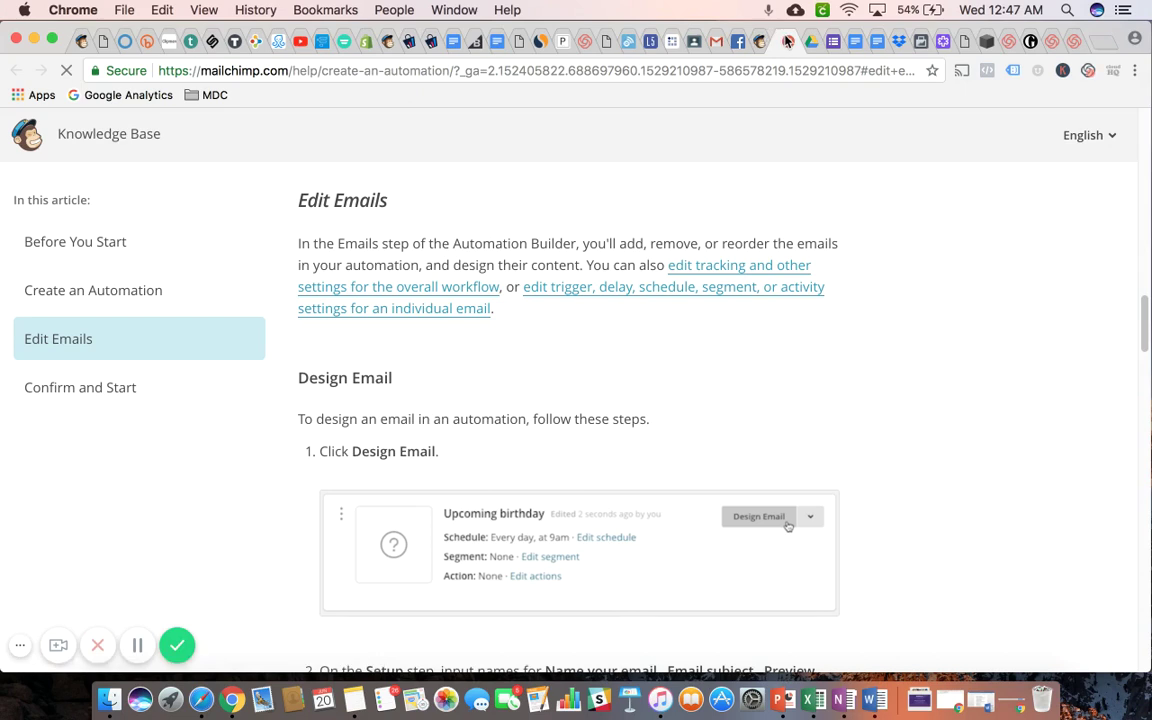
Step: Close the Knowledge Base article to get back to the Schedule Email page
click(788, 41)
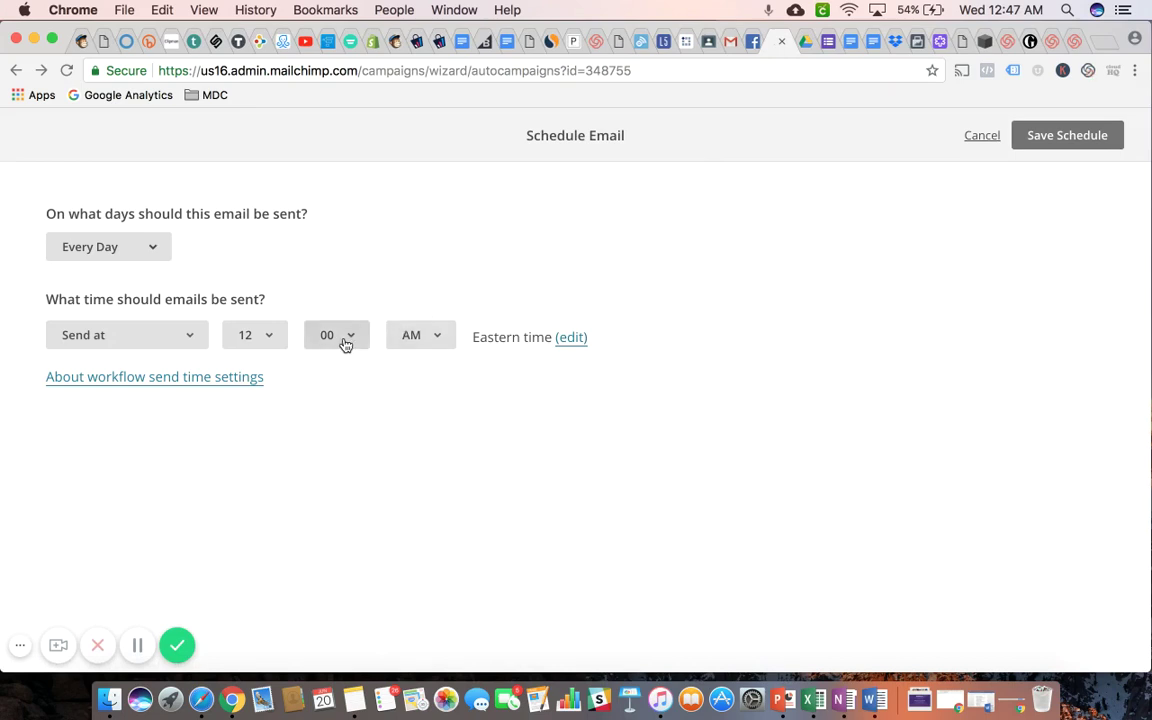
Step: Set Automation Email #2 to send every day at 10:00 AM Eastern and save
click(269, 341)
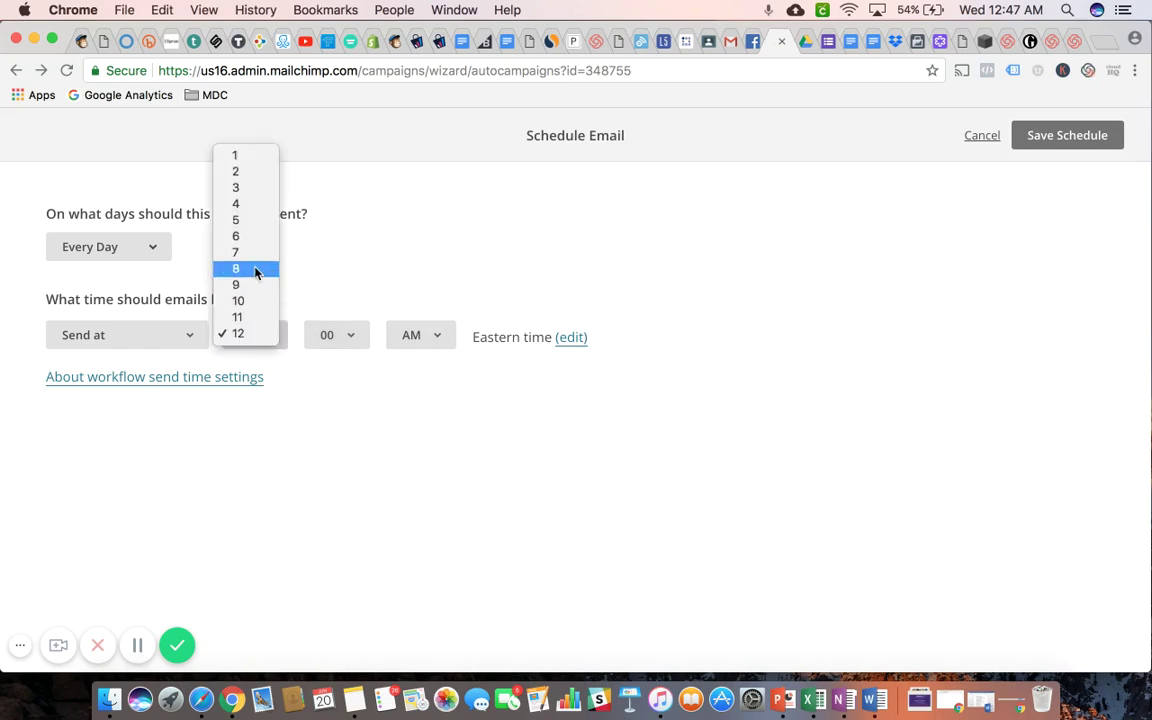
click(240, 302)
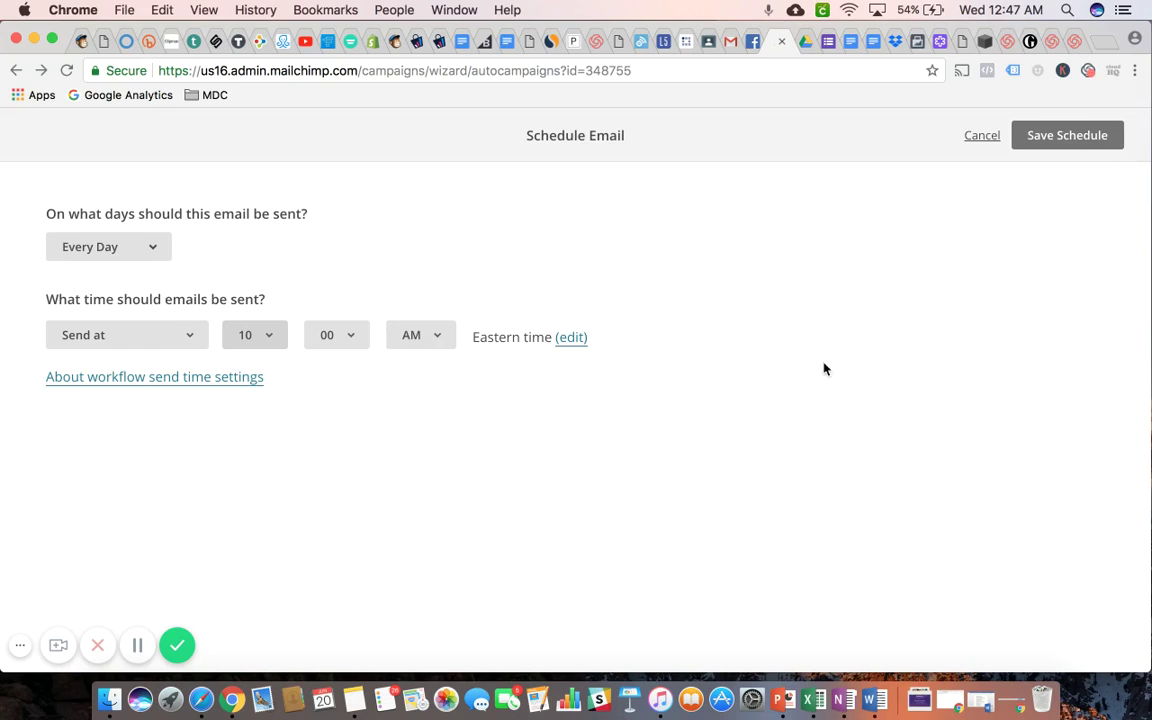
click(1068, 139)
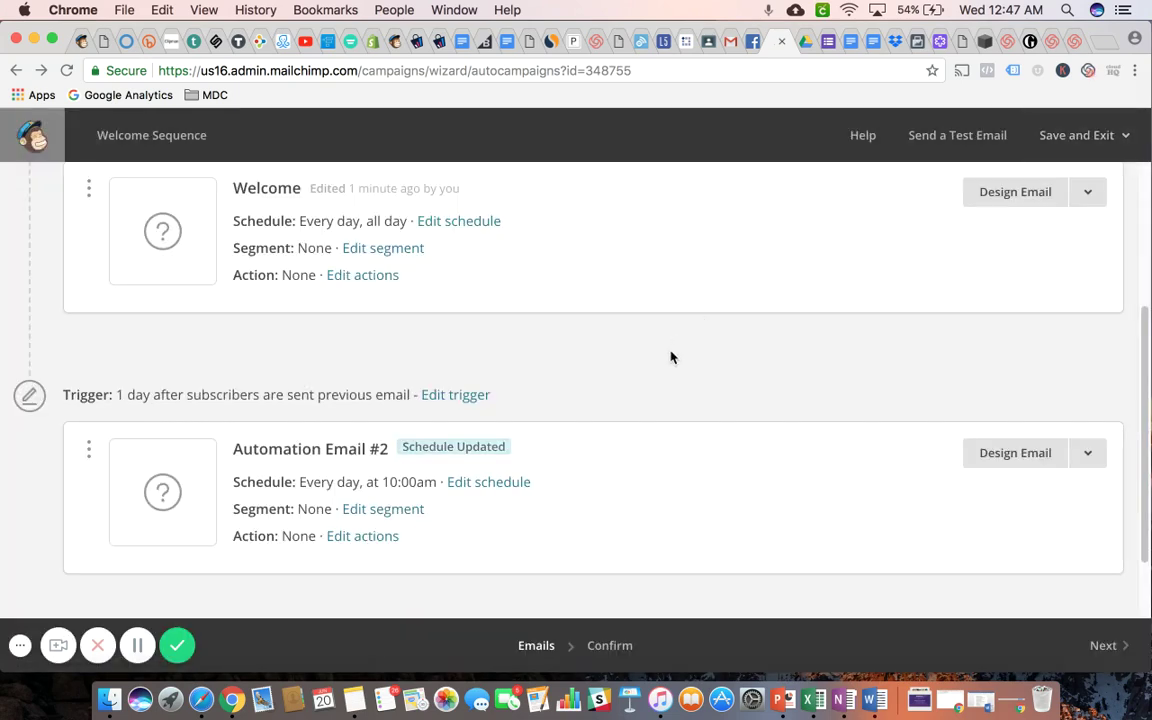
scroll(671, 355, down, 2)
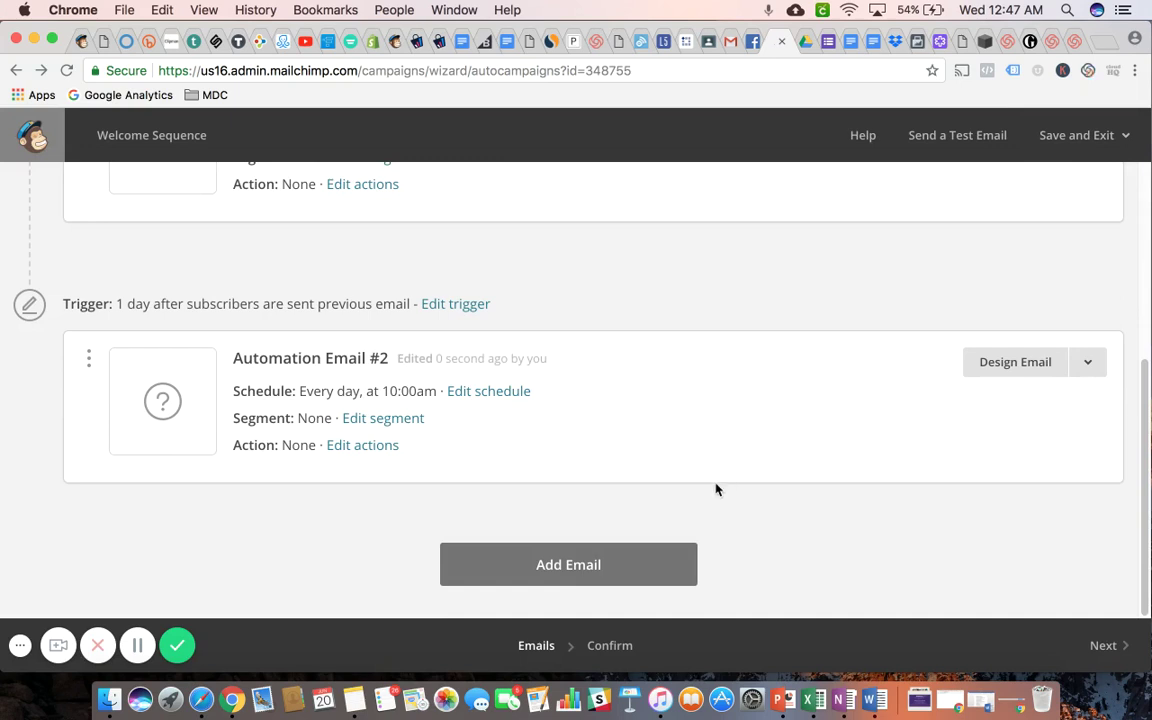
Step: Add Automation Email #3 below Email #2 and review its 1-day, 10:00am card
click(652, 565)
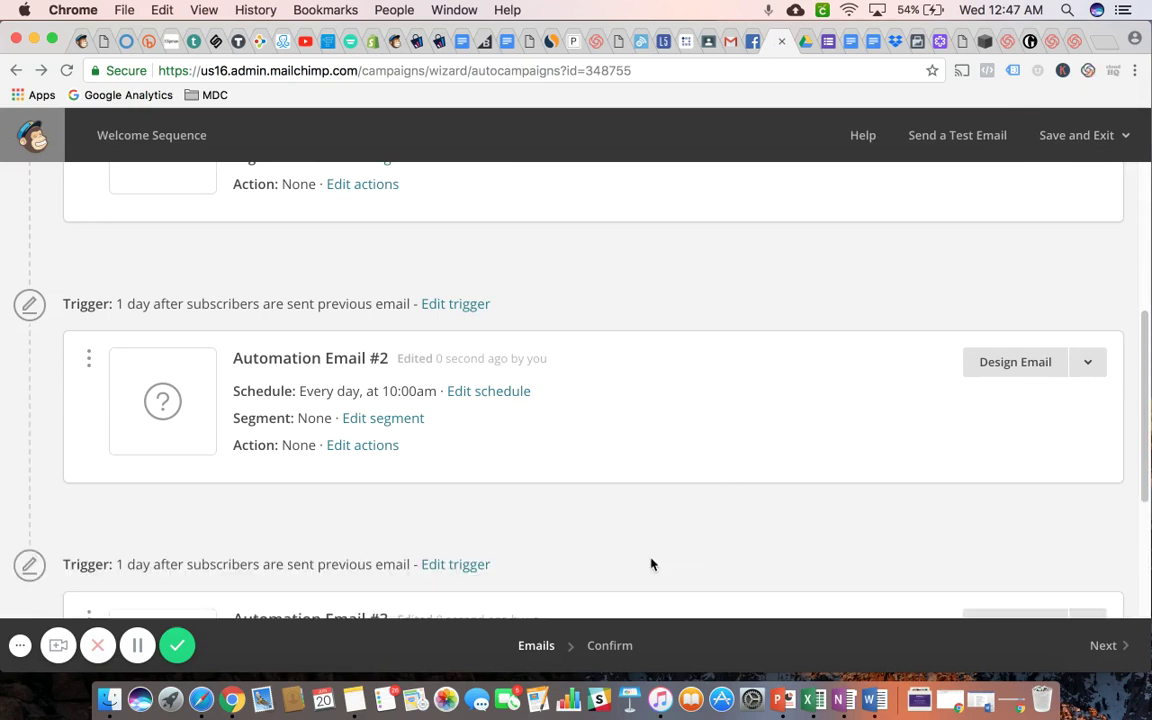
scroll(656, 316, down, 5)
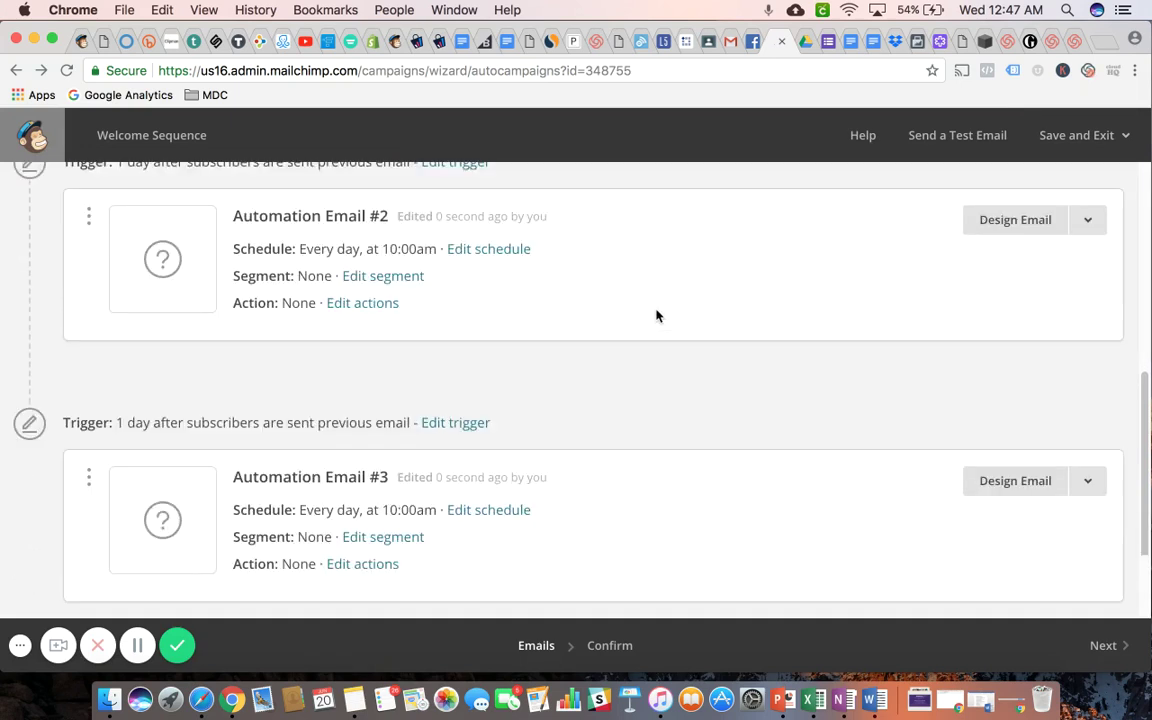
scroll(656, 316, up, 2)
scroll(656, 316, up, 4)
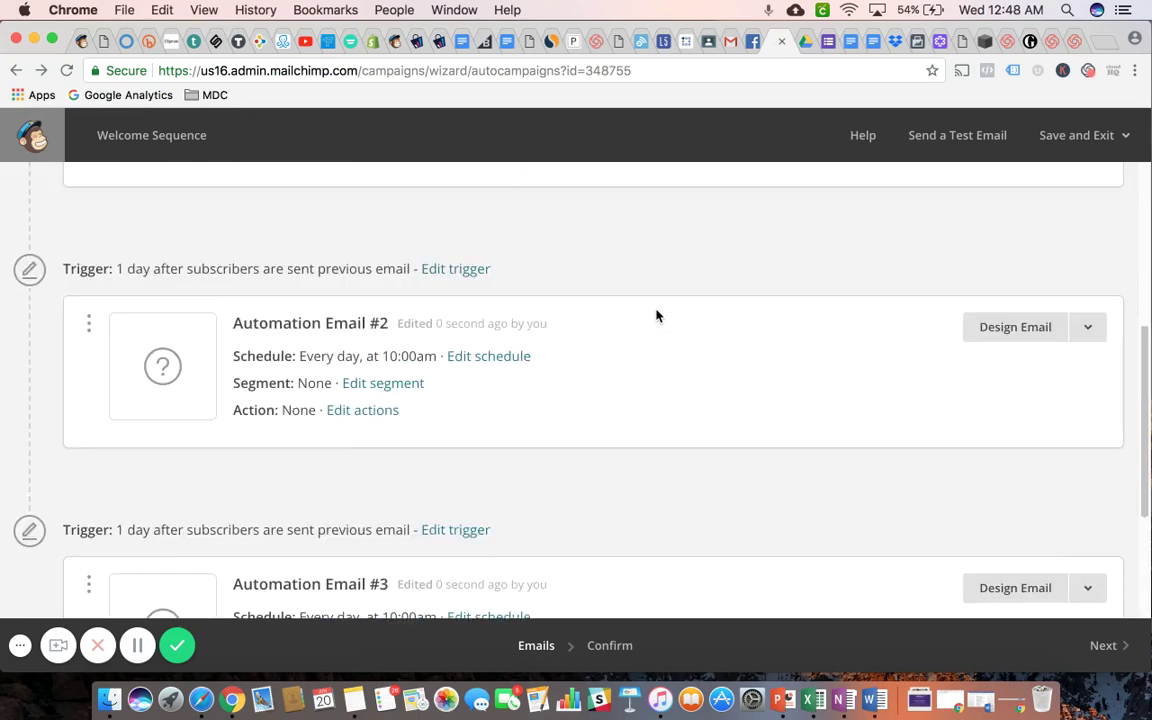
scroll(656, 316, down, 3)
scroll(656, 316, down, 3)
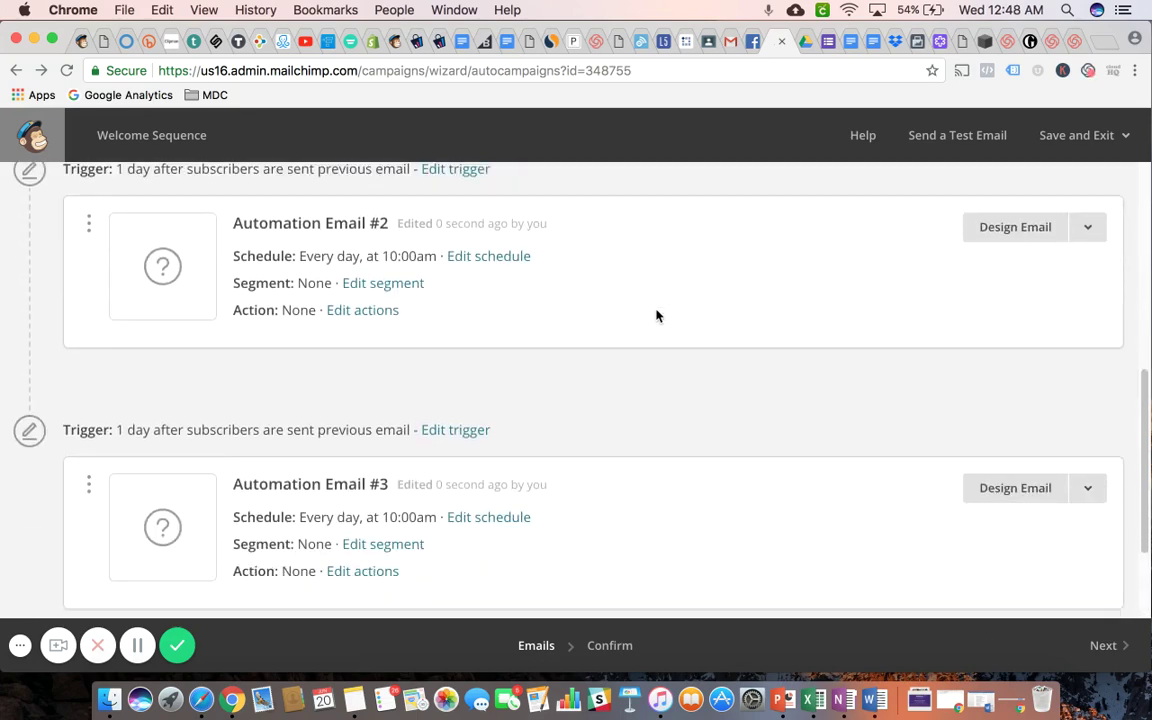
scroll(656, 316, up, 6)
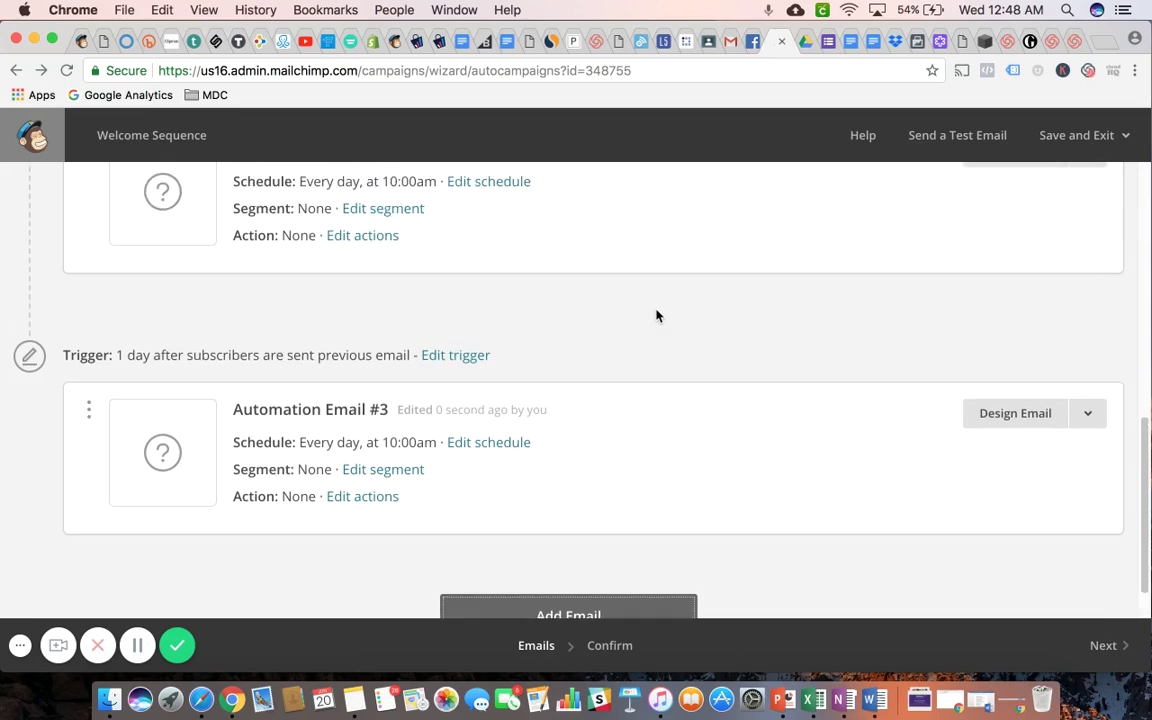
scroll(656, 316, down, 6)
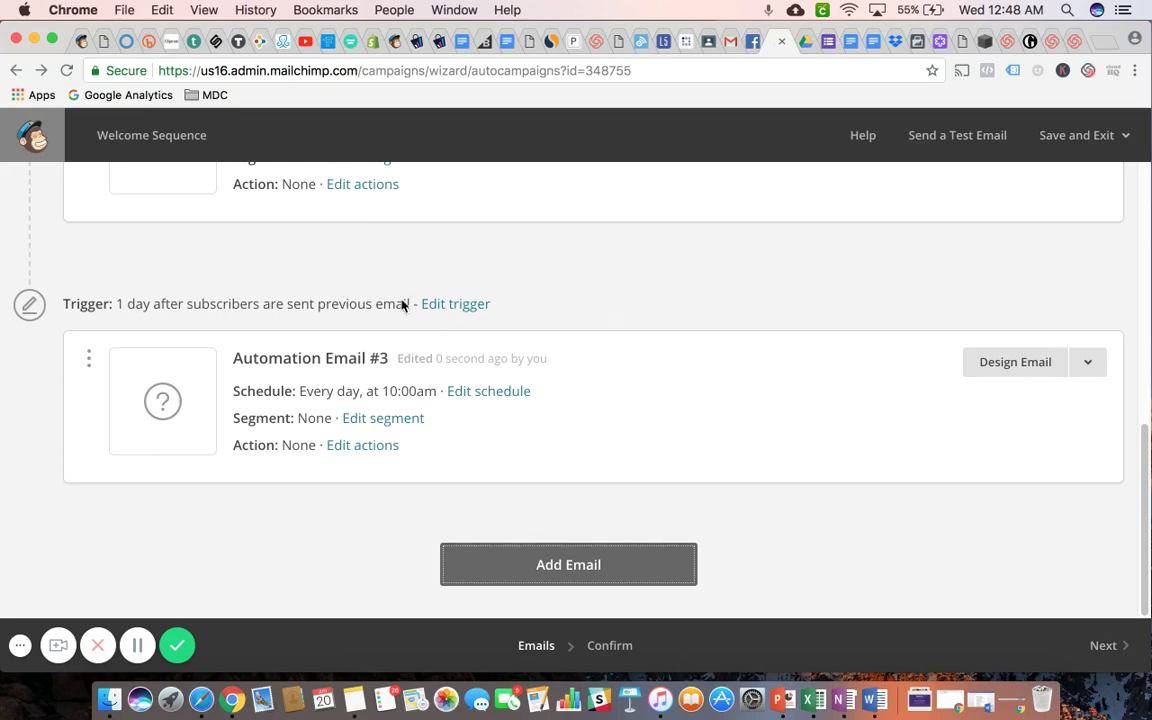
scroll(599, 321, up, 5)
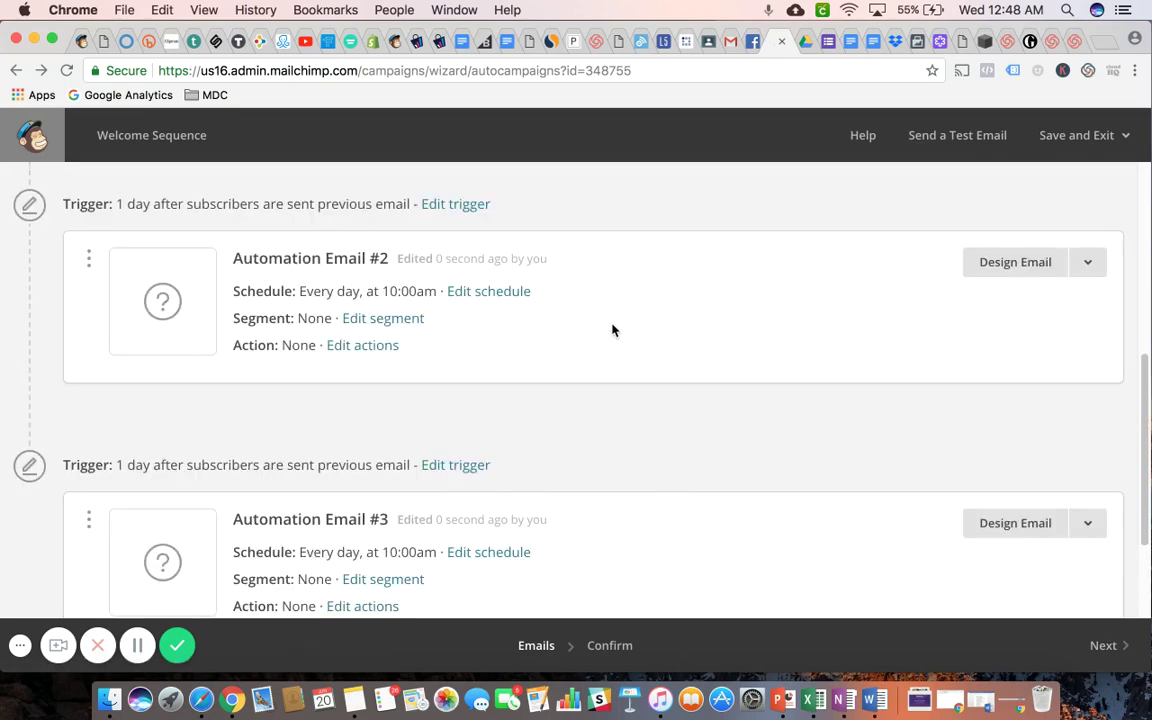
scroll(613, 330, down, 4)
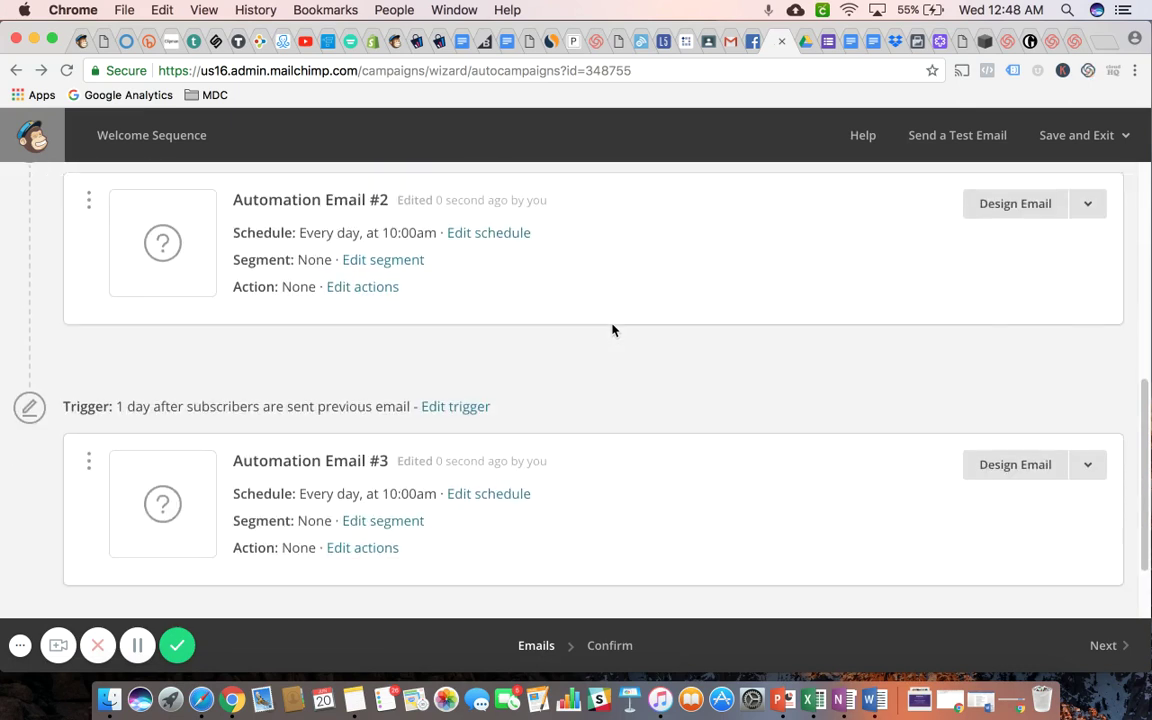
Step: Change Email #3's trigger wait from 1 to 2 days after the previous email and save it
click(458, 401)
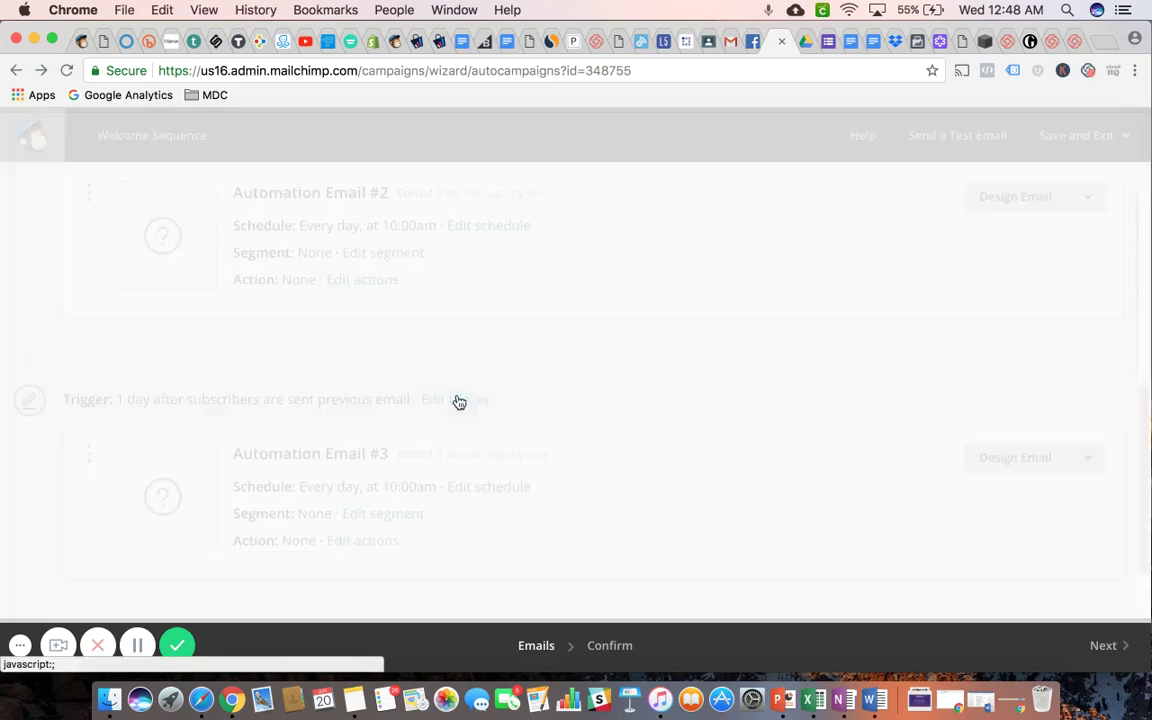
click(155, 379)
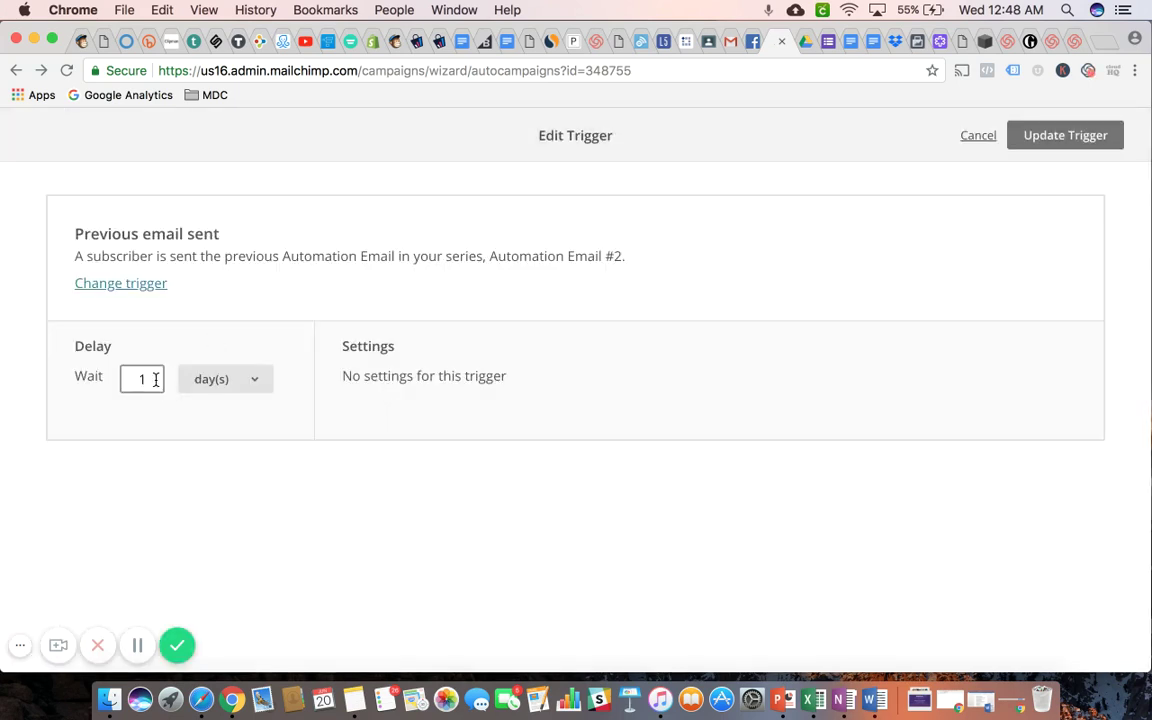
key(BackSpace)
text(2)
click(1062, 142)
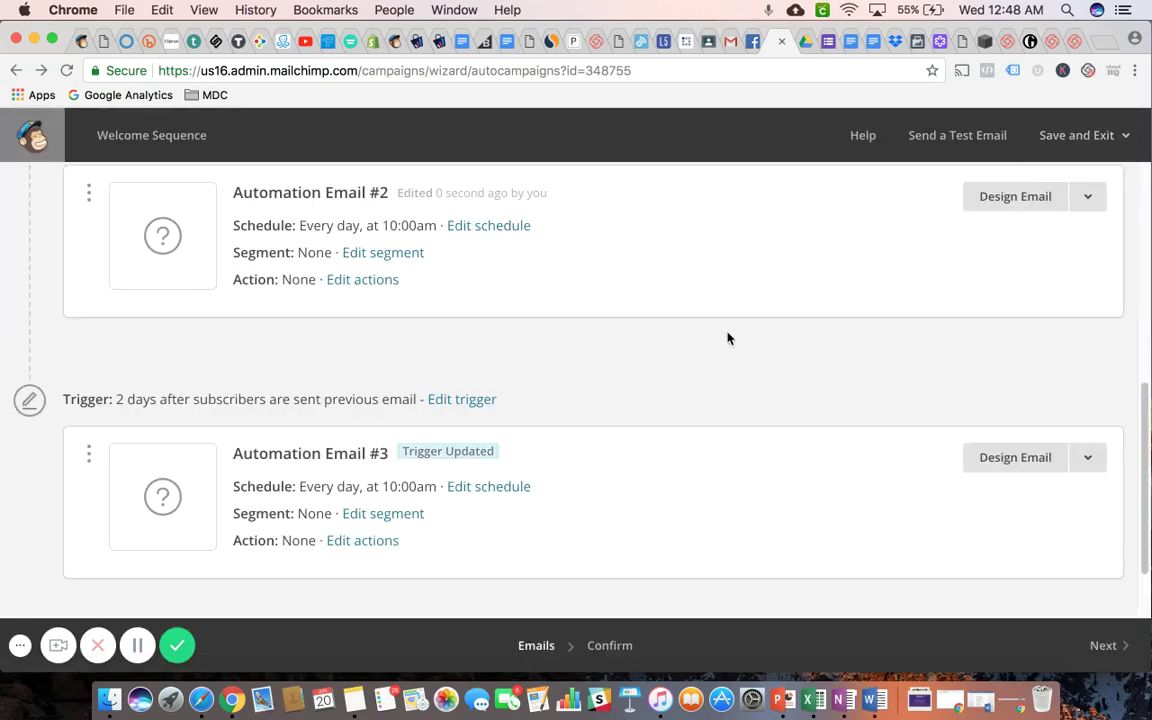
scroll(725, 334, down, 2)
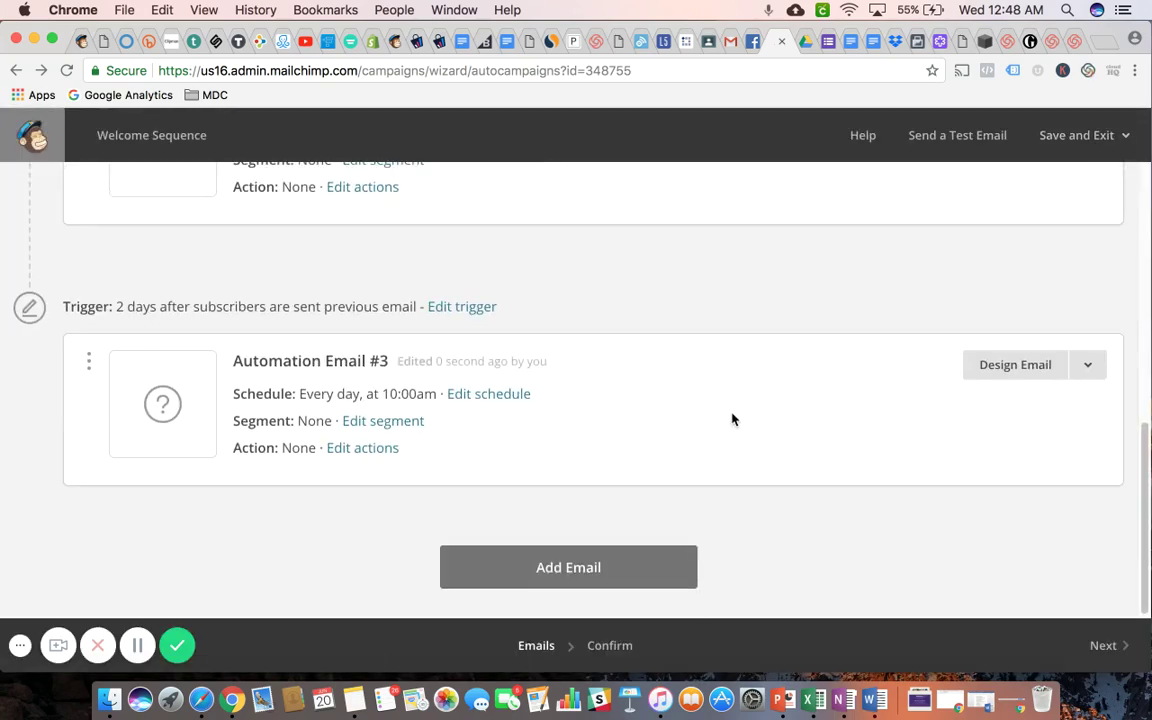
scroll(731, 416, up, 10)
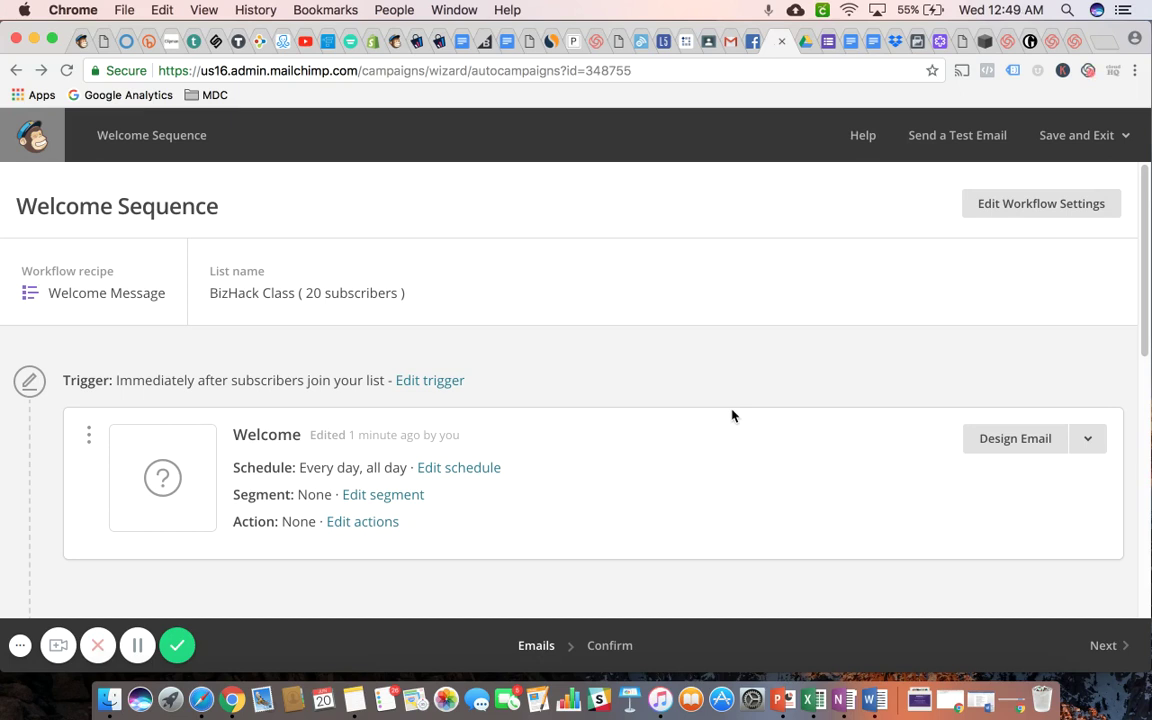
scroll(601, 339, down, 1)
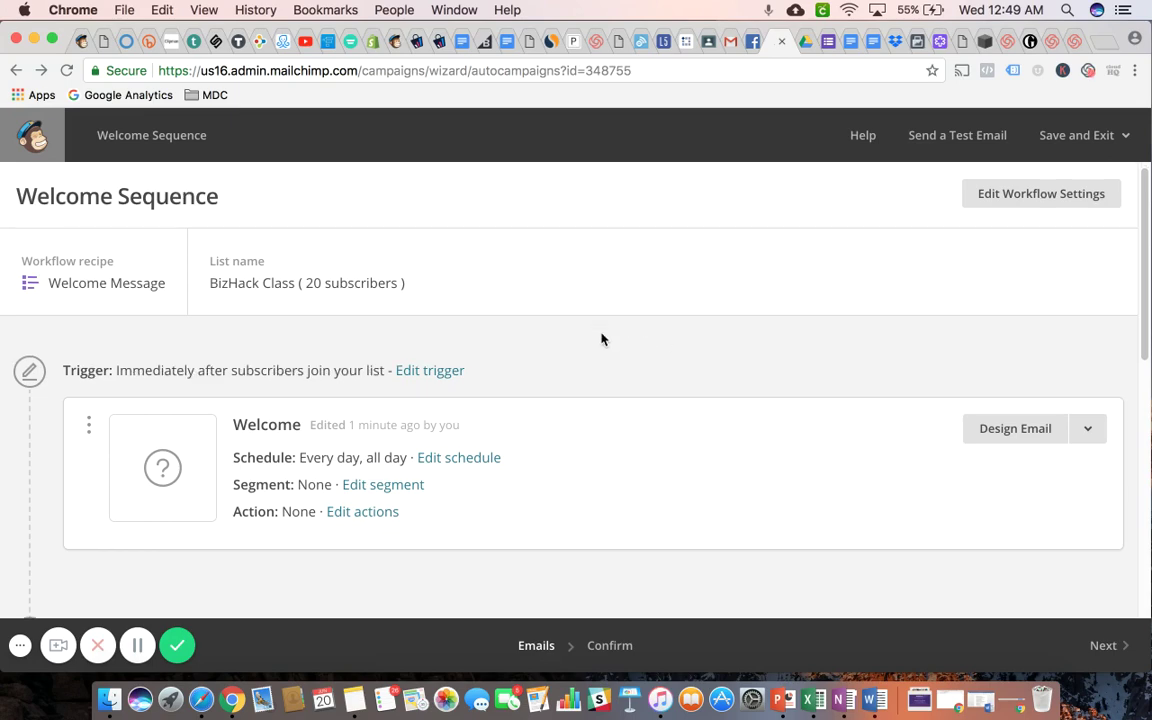
scroll(601, 339, down, 5)
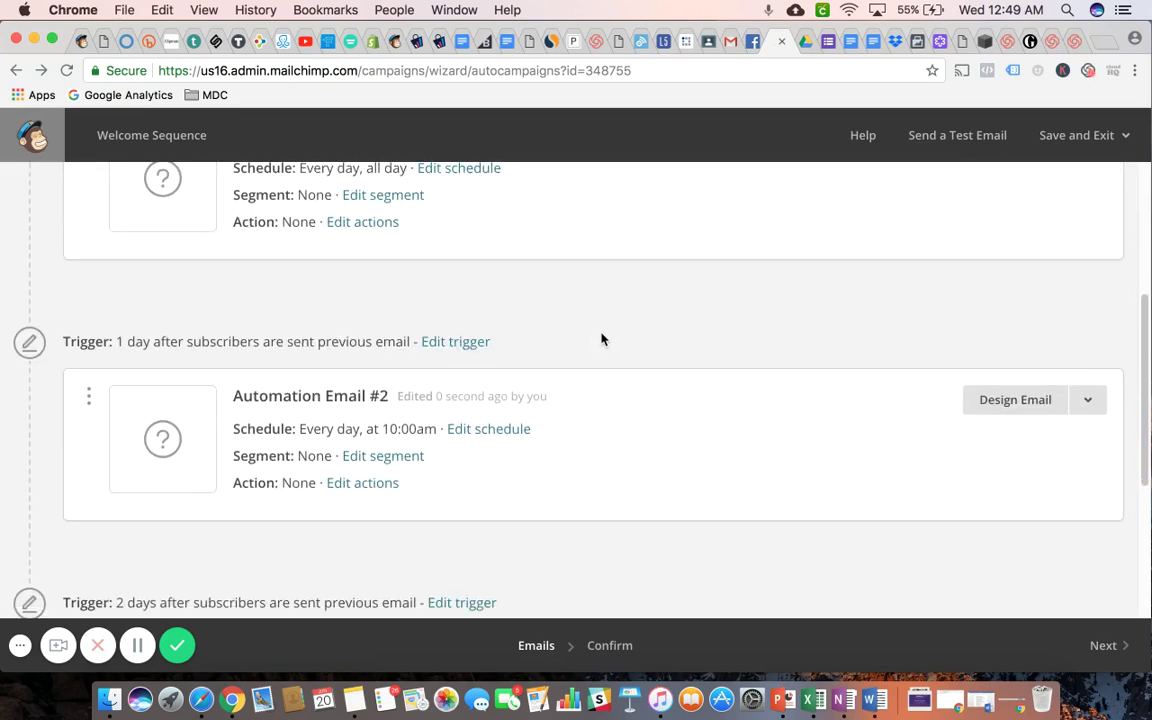
scroll(601, 339, down, 5)
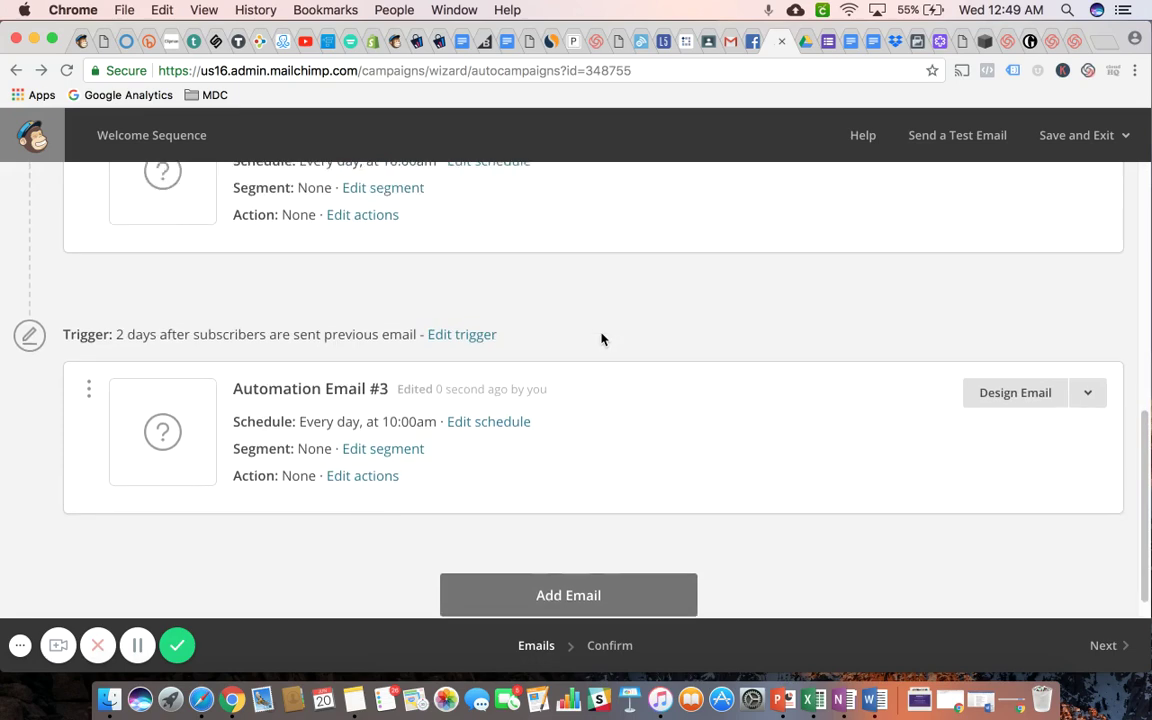
scroll(601, 339, up, 5)
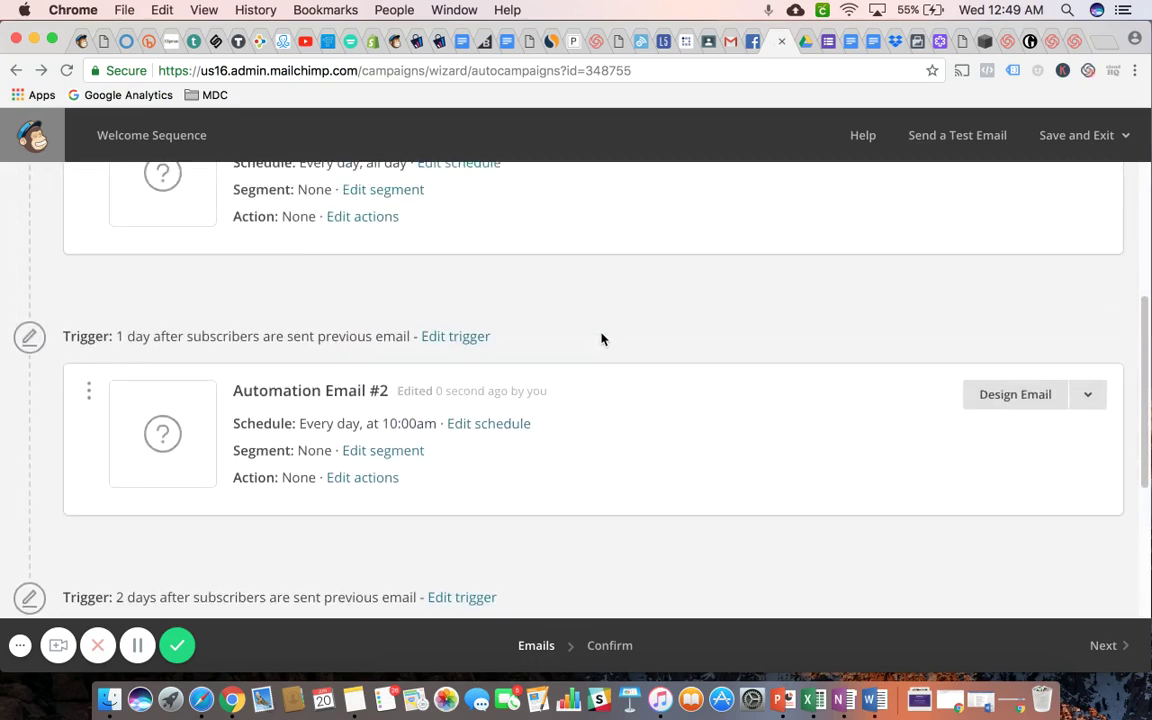
scroll(601, 339, up, 5)
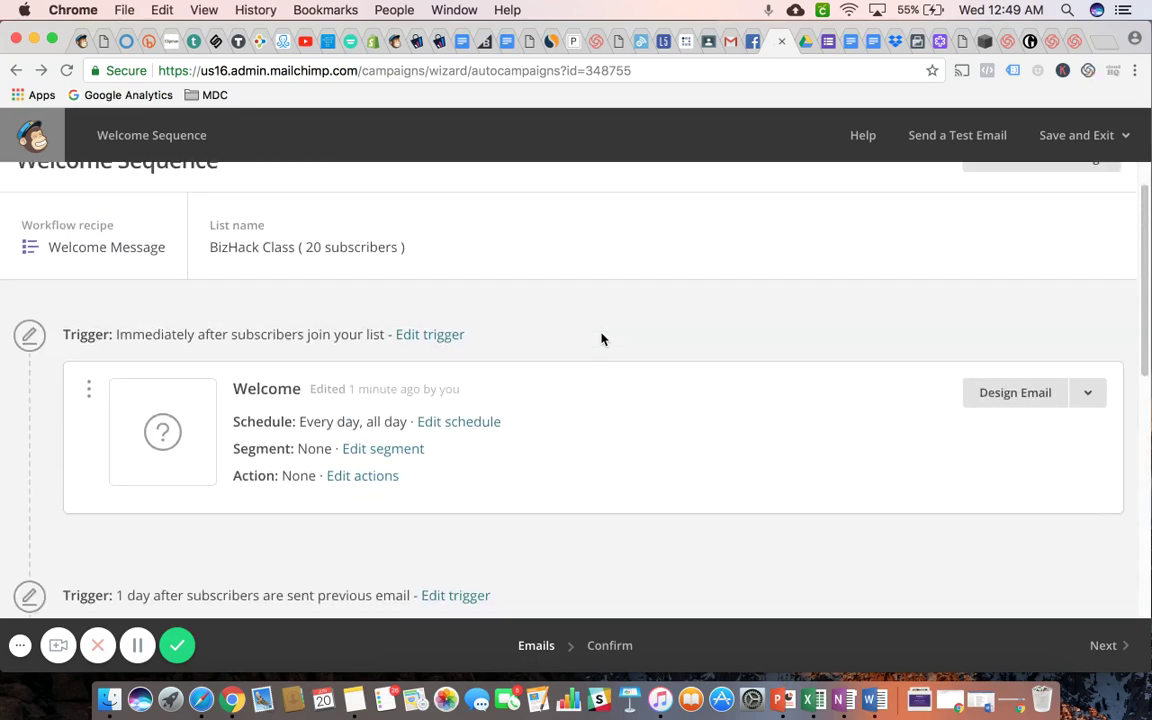